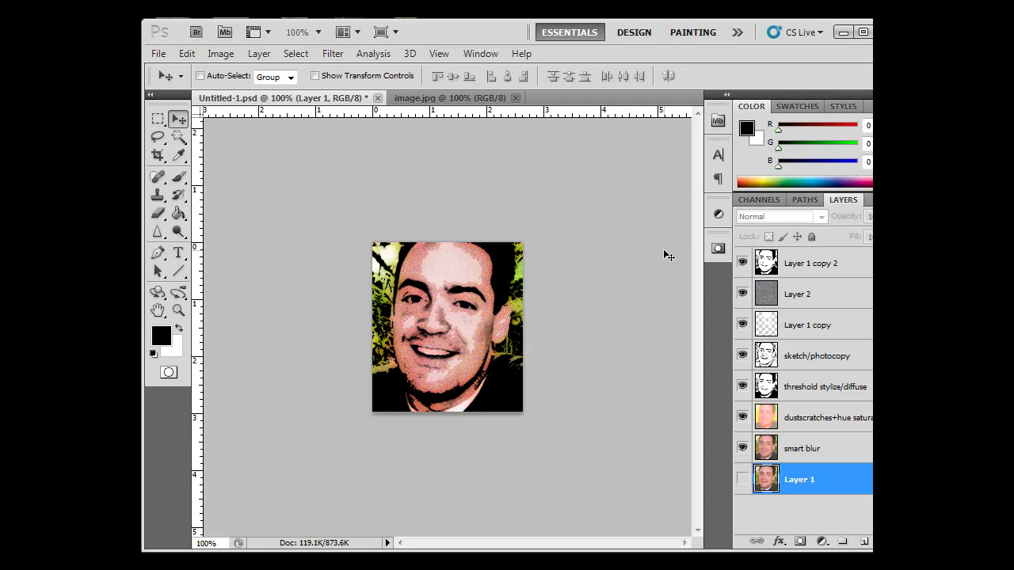
# Step: Switch to the image.jpg document, show the Actions panel, and dock it collapsed beside the other panels
pyautogui.click(411, 99)
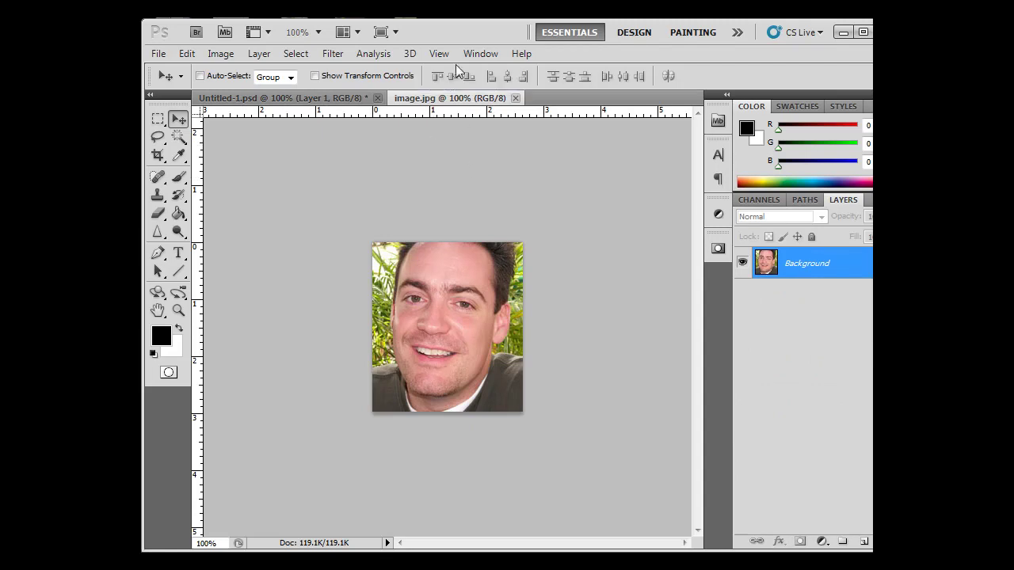
pyautogui.click(481, 53)
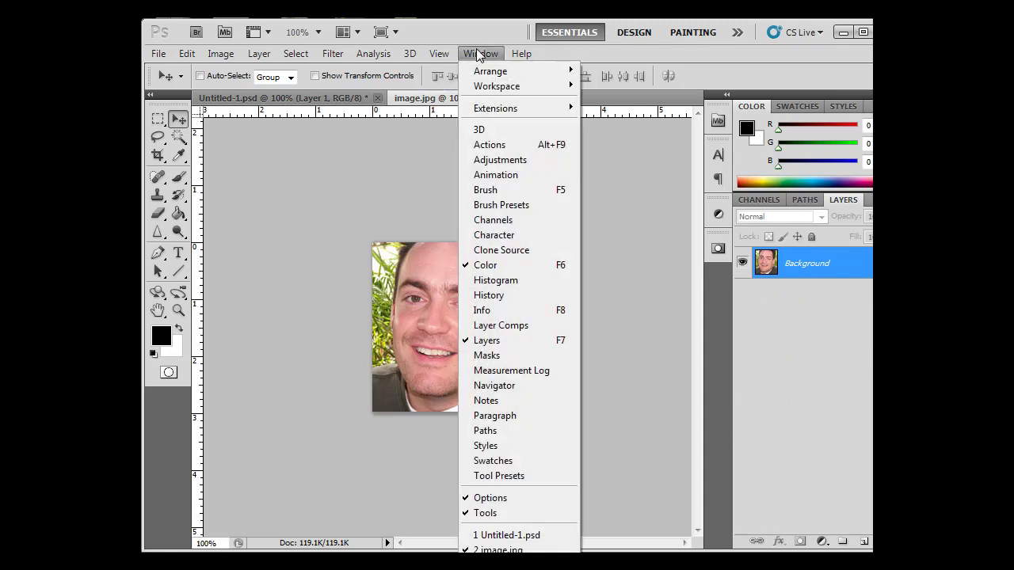
pyautogui.click(487, 146)
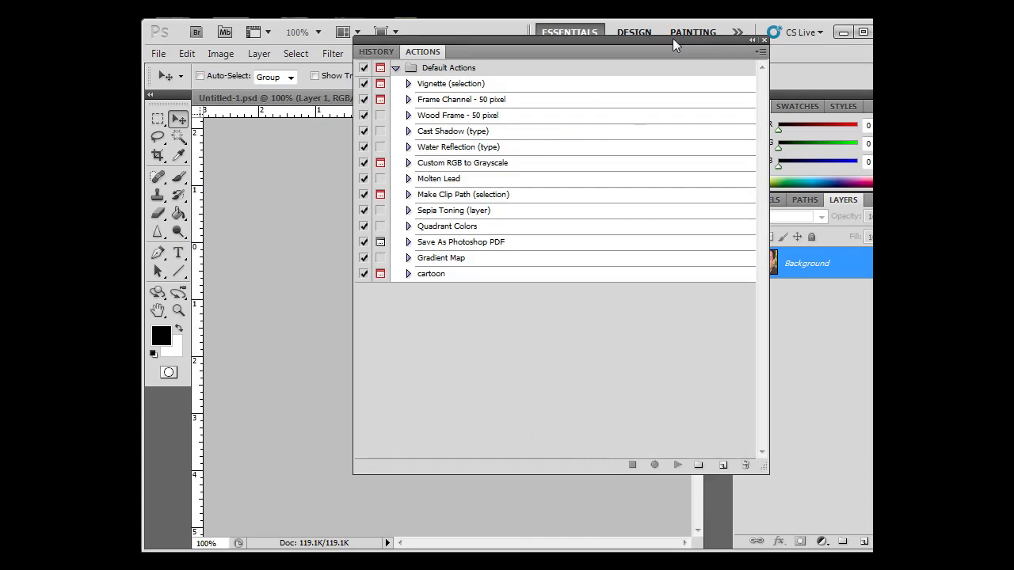
pyautogui.moveTo(689, 52); pyautogui.dragTo(709, 208)
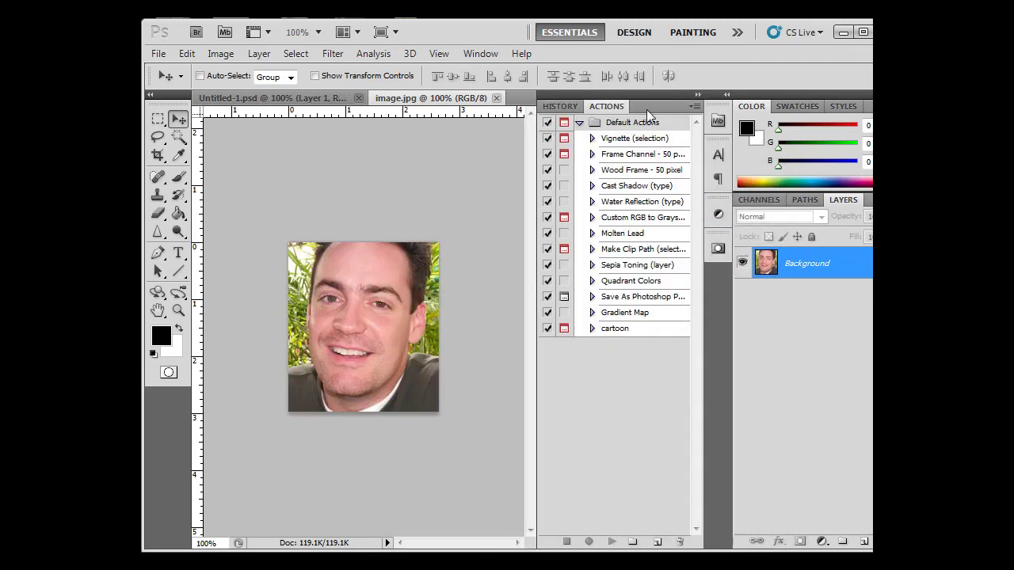
pyautogui.click(698, 95)
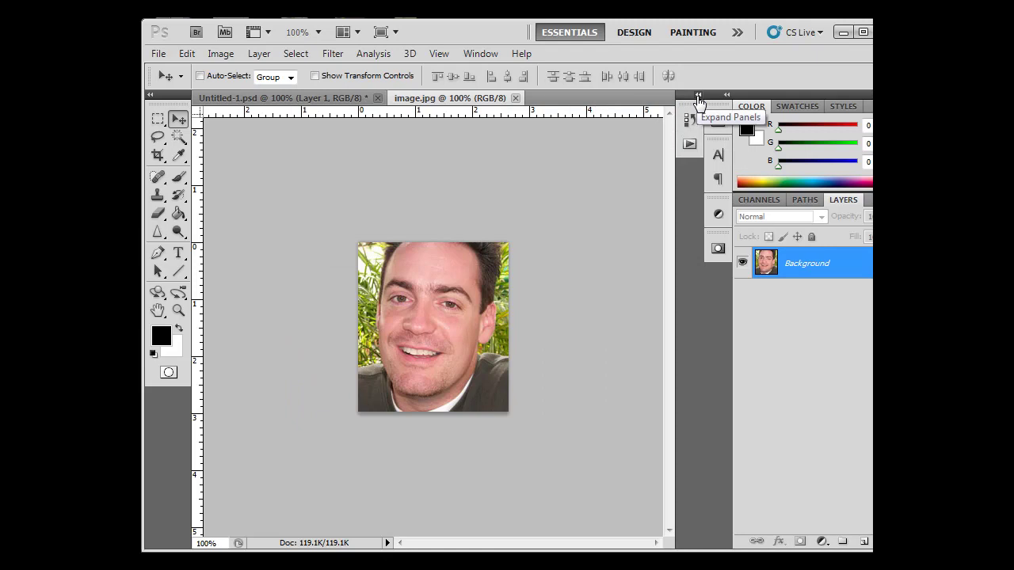
# Step: Create a new action named "cartoon2" in the Default Actions set, start recording it, and collapse the Actions panel
pyautogui.click(689, 146)
pyautogui.click(666, 116)
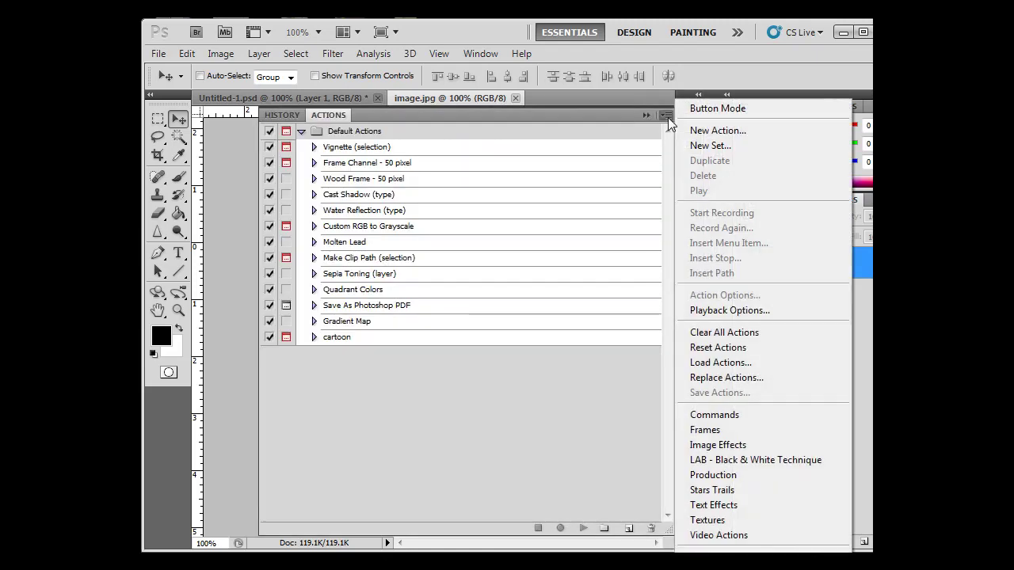
pyautogui.click(717, 131)
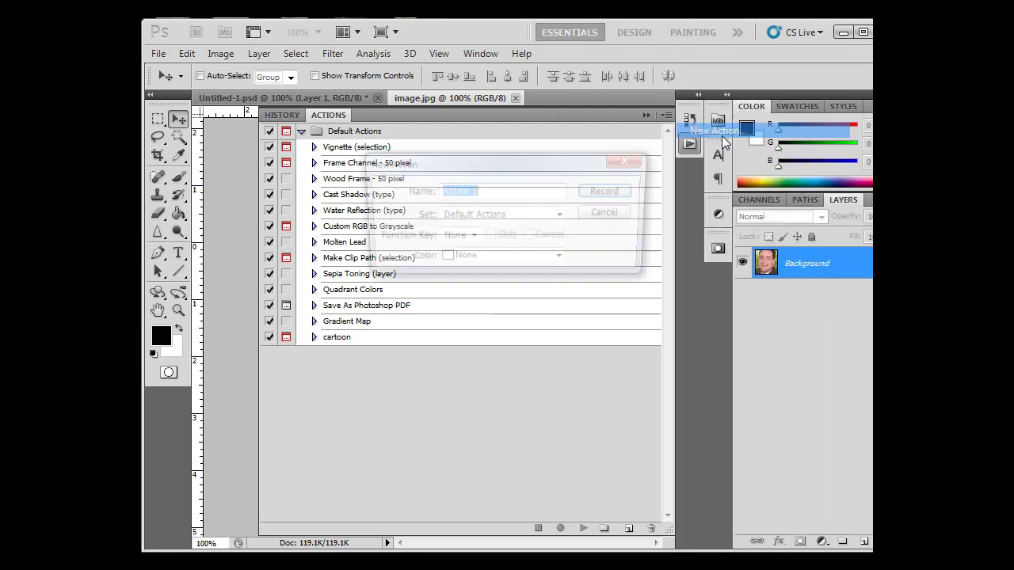
pyautogui.write('car')
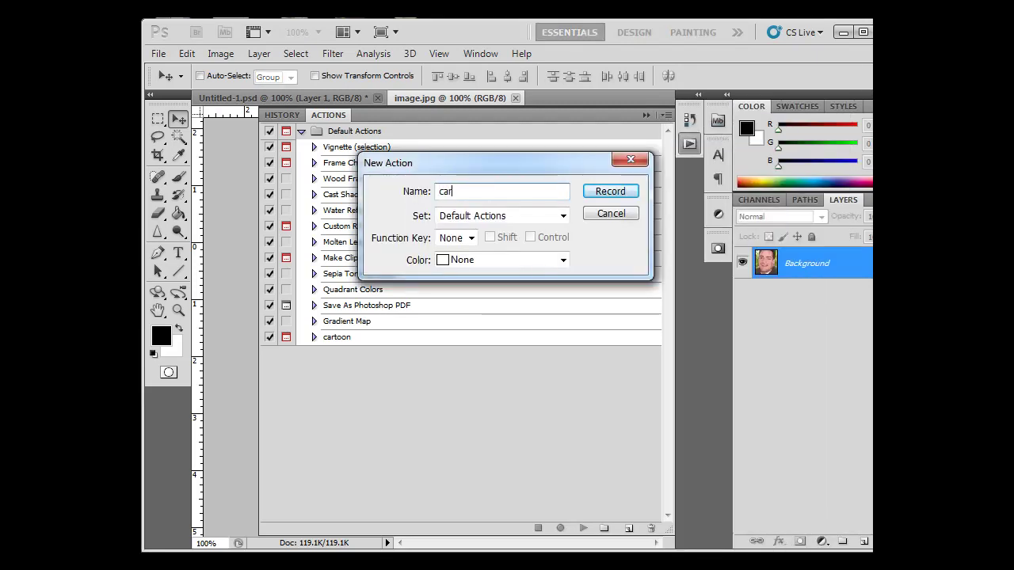
pyautogui.write('toon2')
pyautogui.click(614, 195)
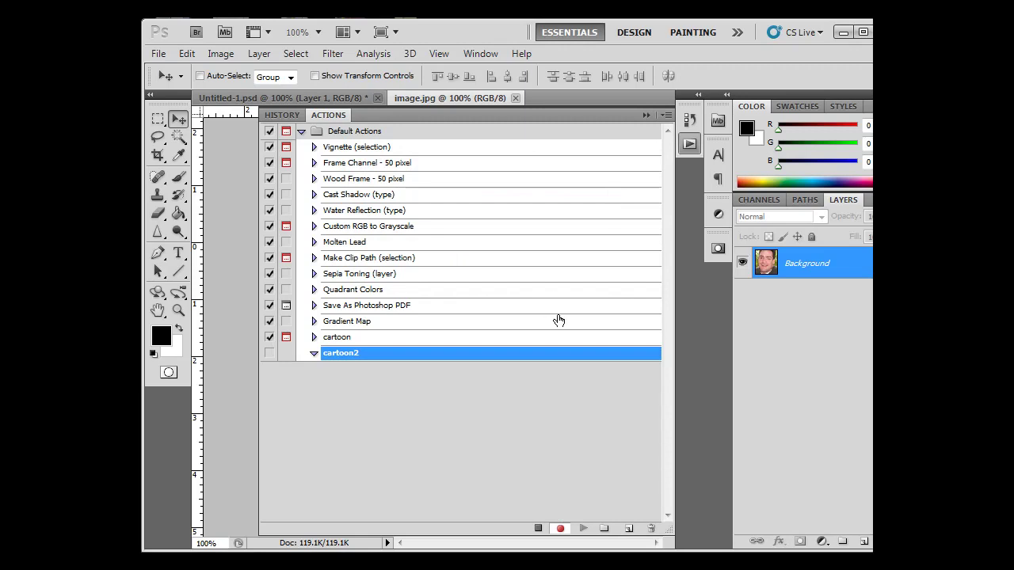
pyautogui.click(647, 116)
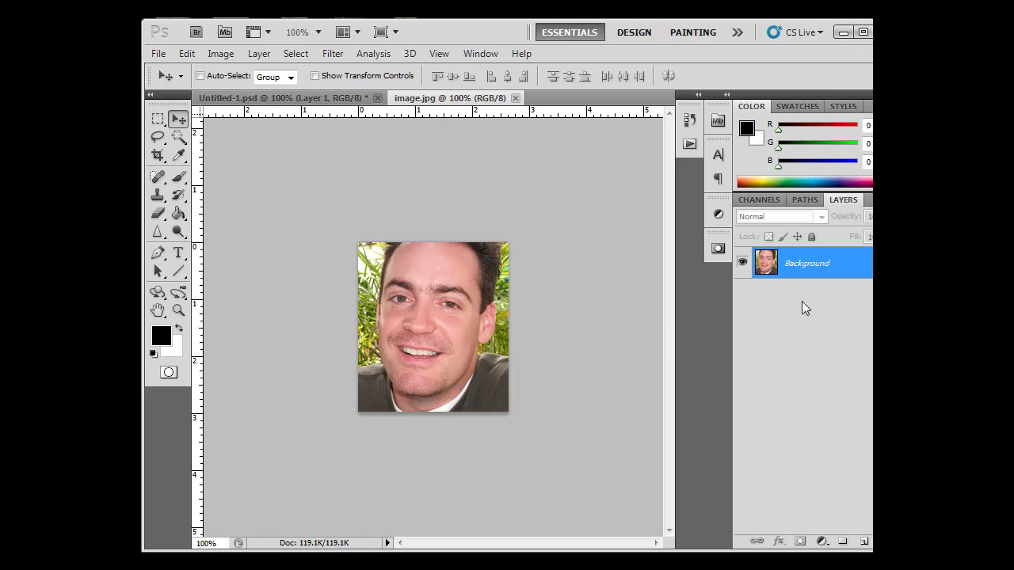
# Step: Duplicate the Background layer and apply Smart Blur to the copy with radius 6.9, threshold 74.3, High quality and Normal mode
pyautogui.moveTo(857, 274); pyautogui.dragTo(864, 542)
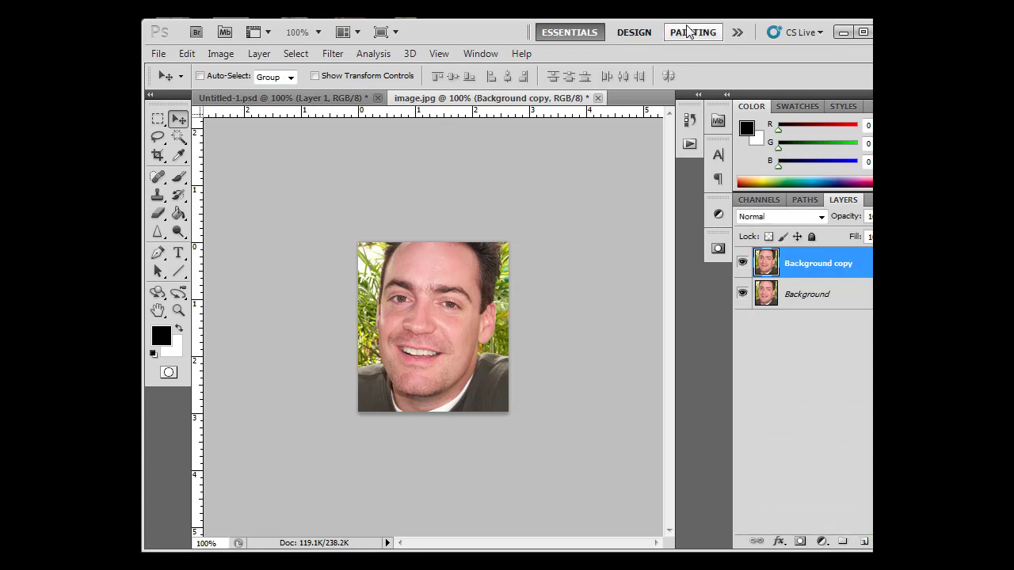
pyautogui.moveTo(480, 34)
pyautogui.mouseDown()
pyautogui.moveTo(466, 33)
pyautogui.moveTo(472, 25)
pyautogui.mouseUp()
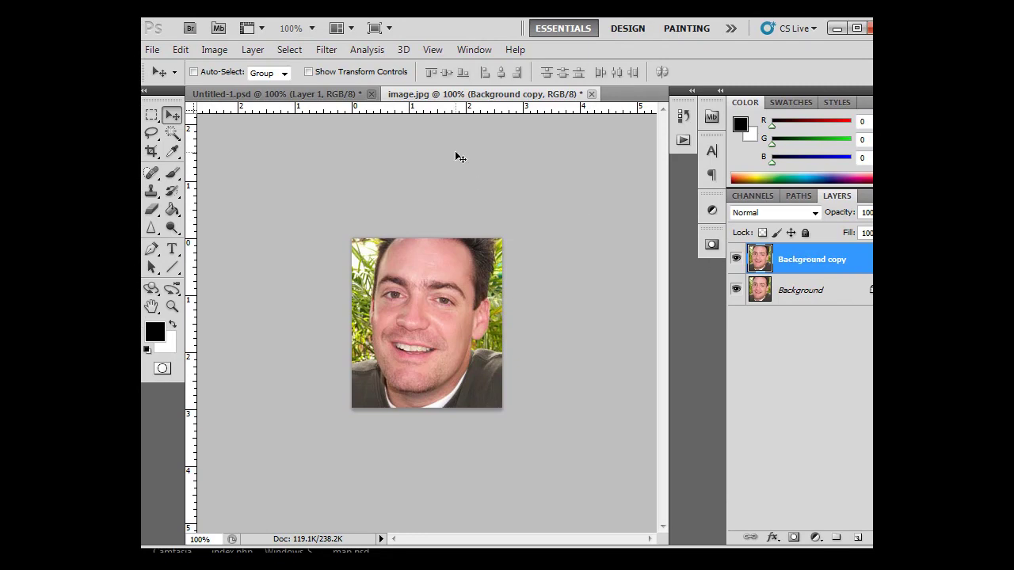
pyautogui.click(327, 50)
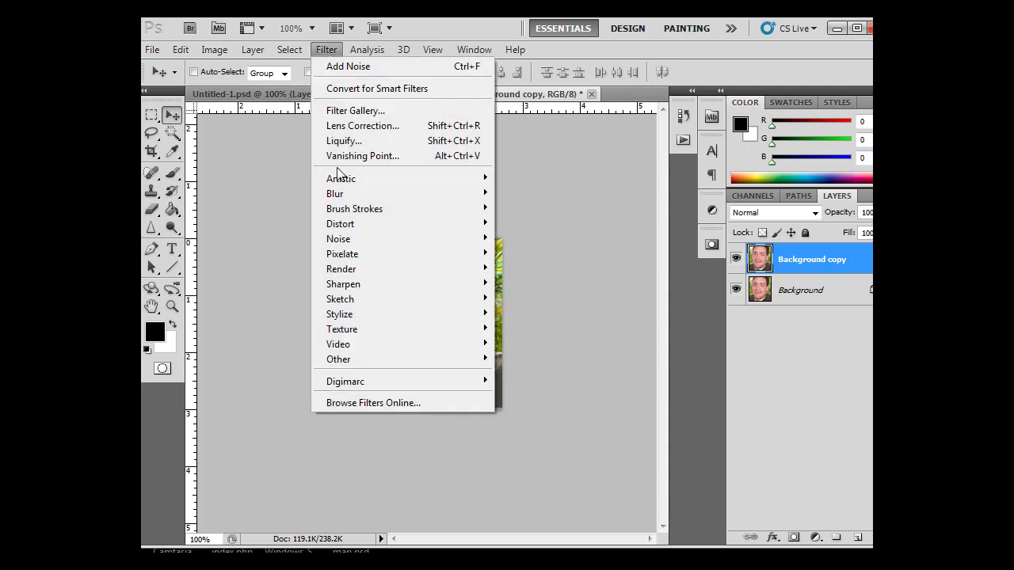
pyautogui.moveTo(345, 199)
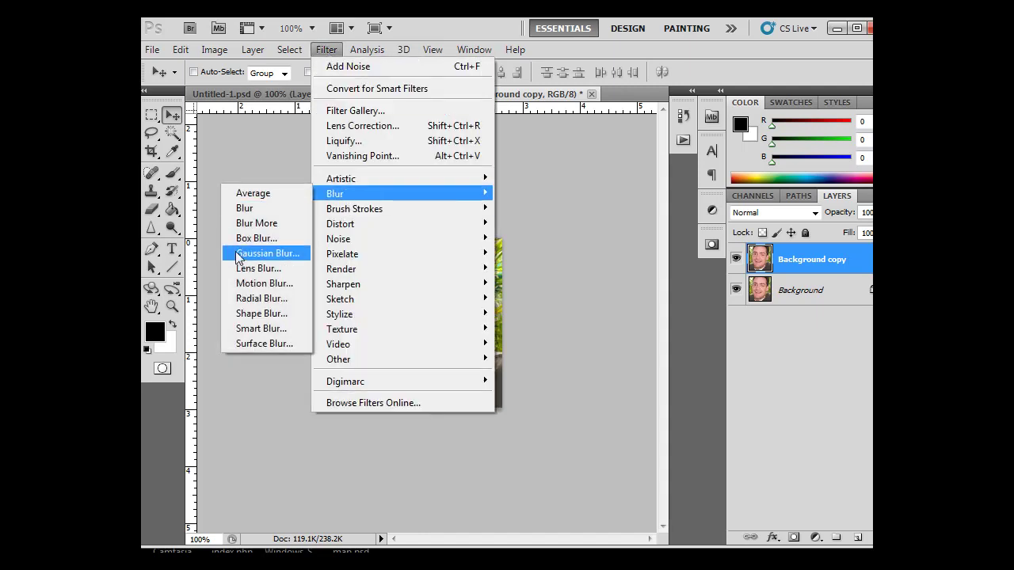
pyautogui.click(247, 328)
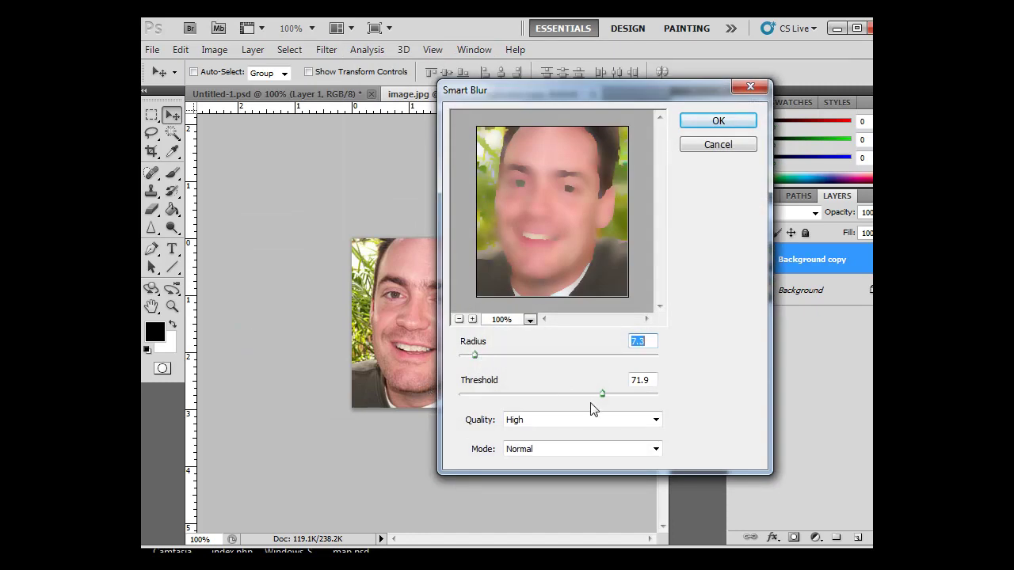
pyautogui.moveTo(601, 394); pyautogui.dragTo(607, 394)
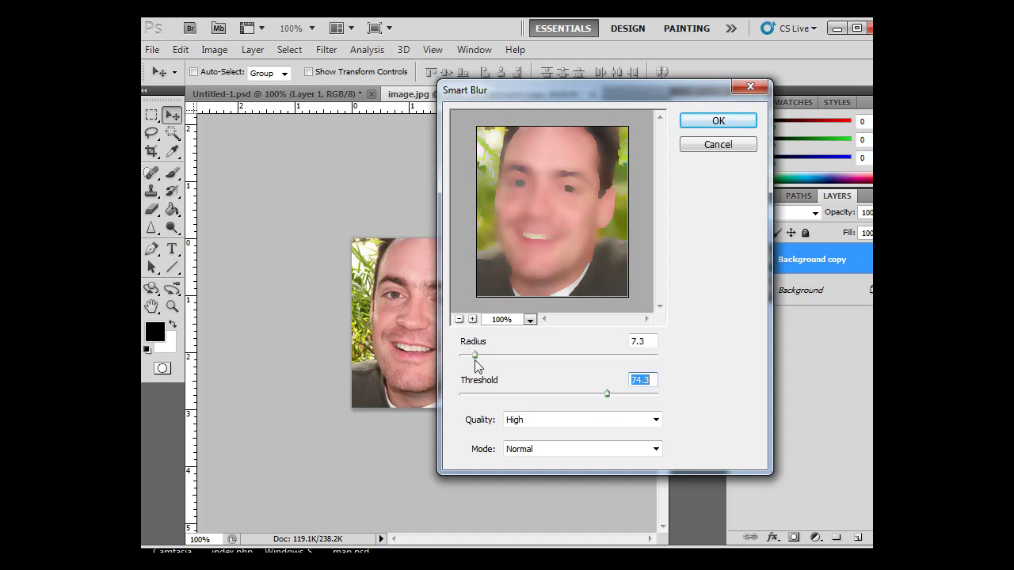
pyautogui.moveTo(476, 357); pyautogui.dragTo(473, 357)
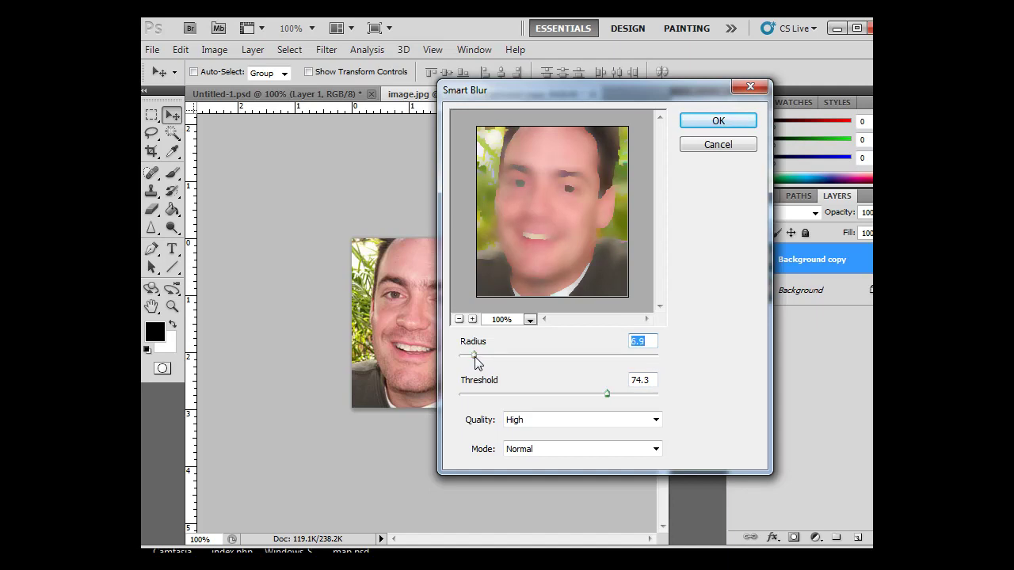
pyautogui.click(702, 126)
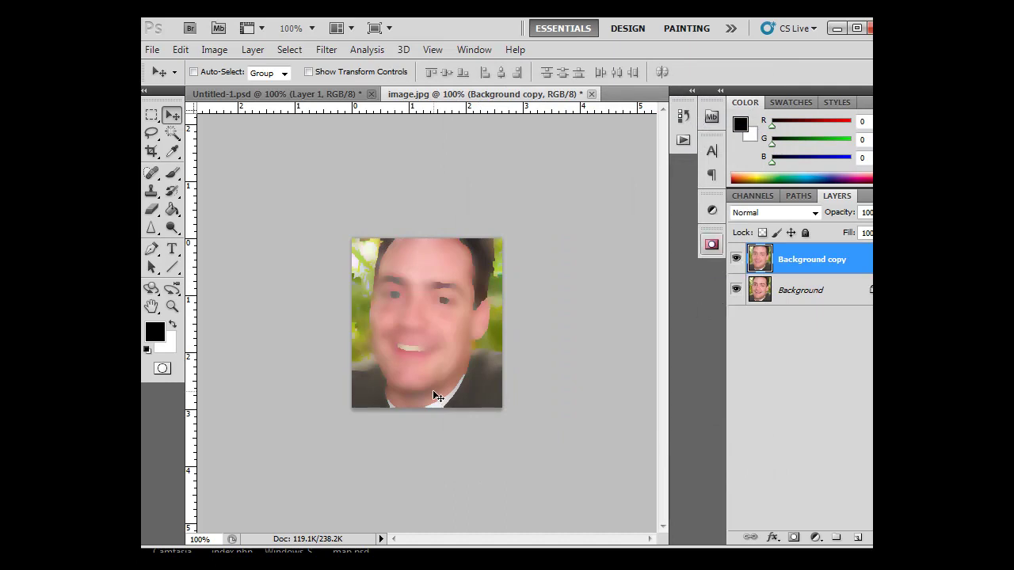
# Step: Duplicate the Background layer again and move the new copy to the top of the layer stack
pyautogui.click(832, 303)
pyautogui.moveTo(851, 302); pyautogui.dragTo(859, 538)
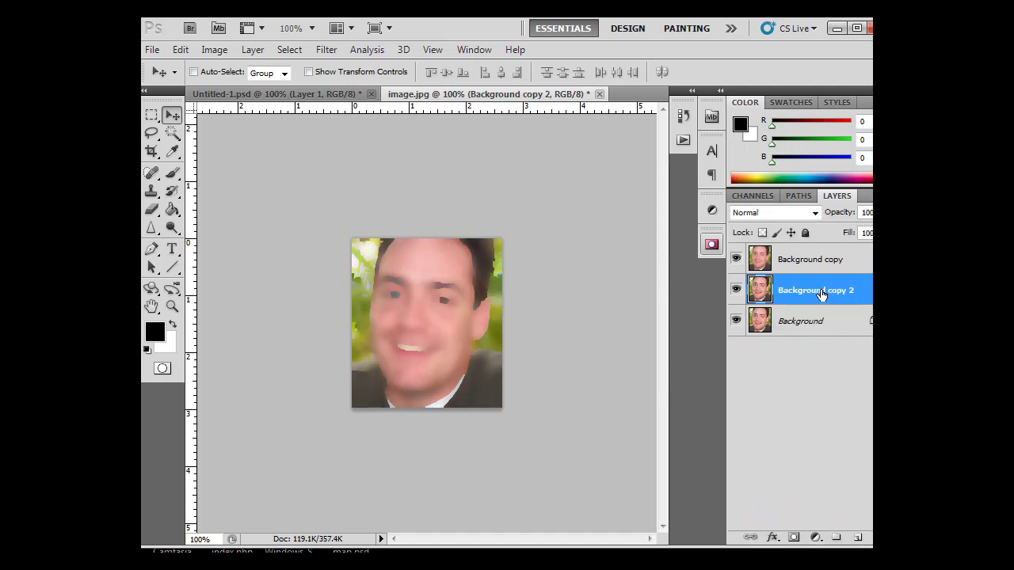
pyautogui.moveTo(822, 295); pyautogui.dragTo(820, 262)
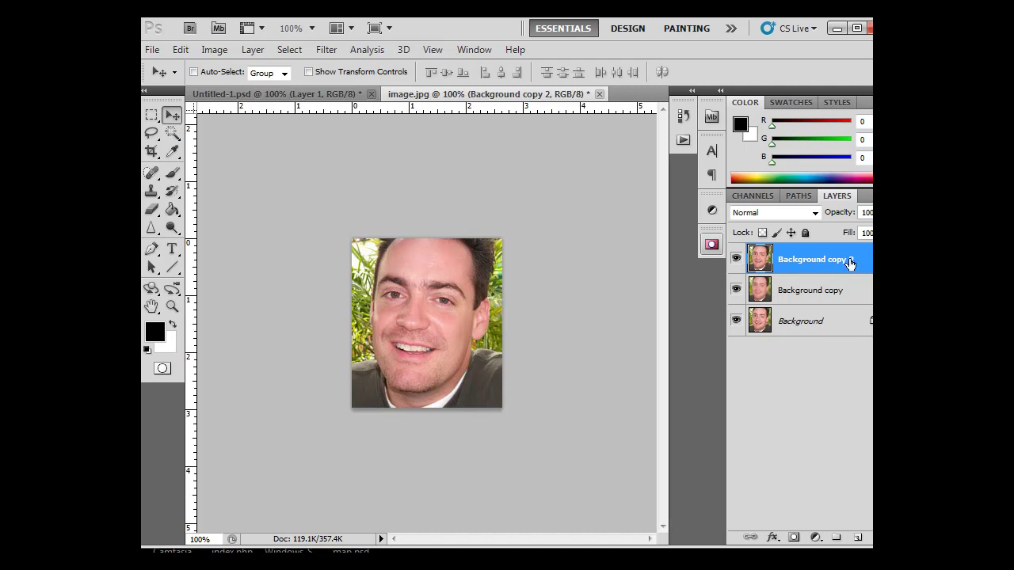
# Step: Apply the Dust & Scratches filter to the top layer with a radius of 6 pixels and a threshold of 0 levels
pyautogui.click(321, 50)
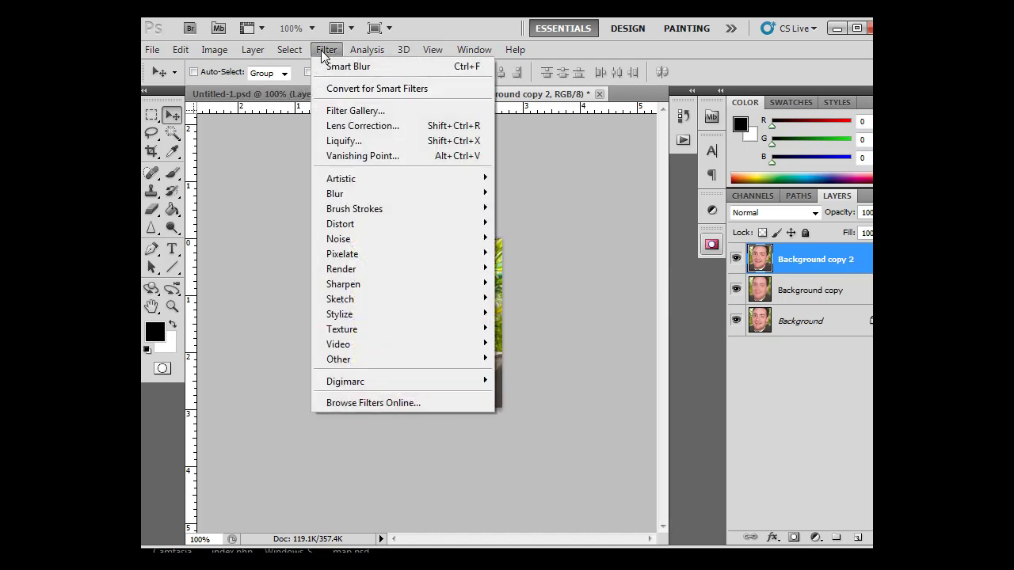
pyautogui.moveTo(337, 240)
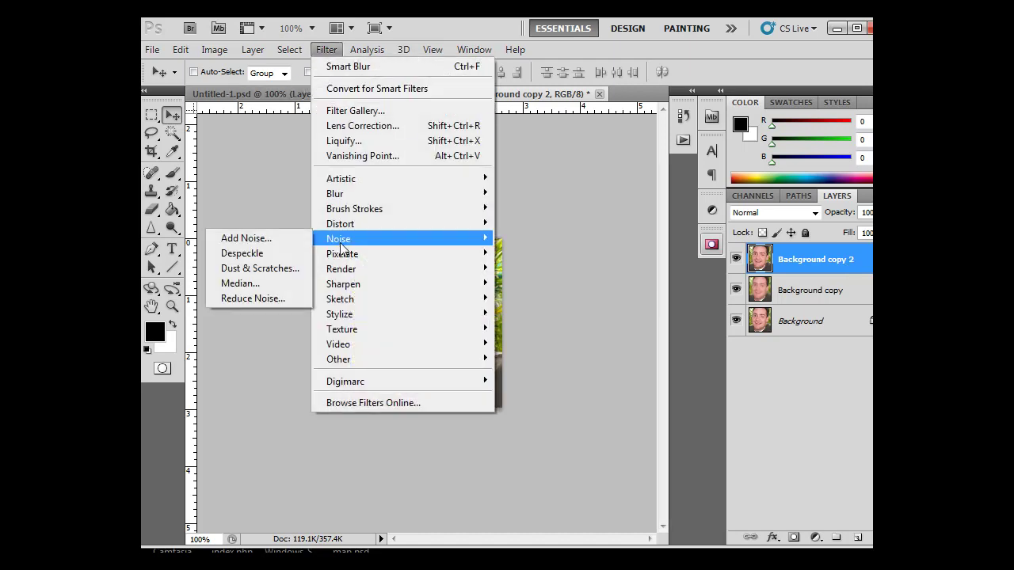
pyautogui.click(272, 268)
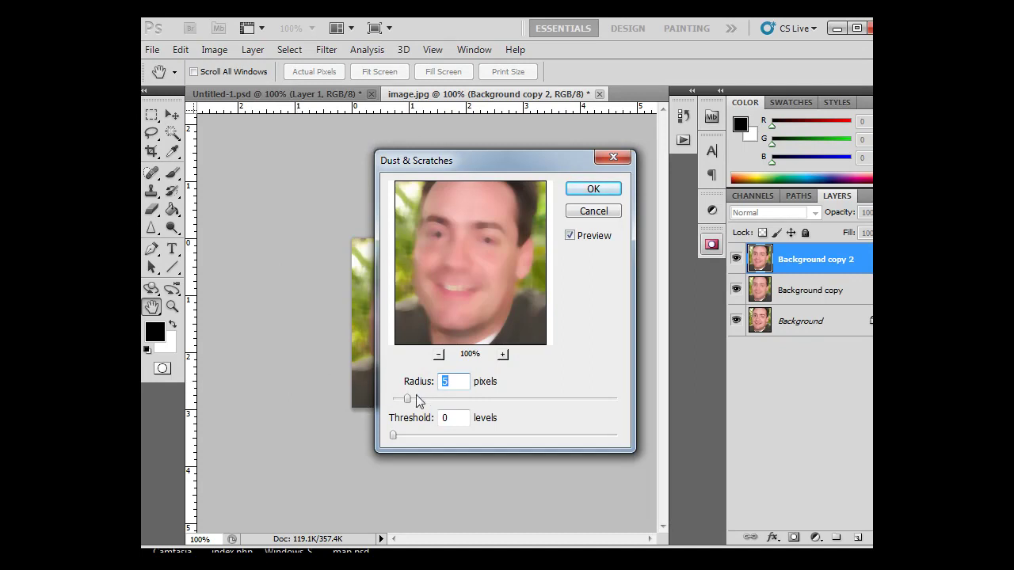
pyautogui.moveTo(408, 398); pyautogui.dragTo(410, 398)
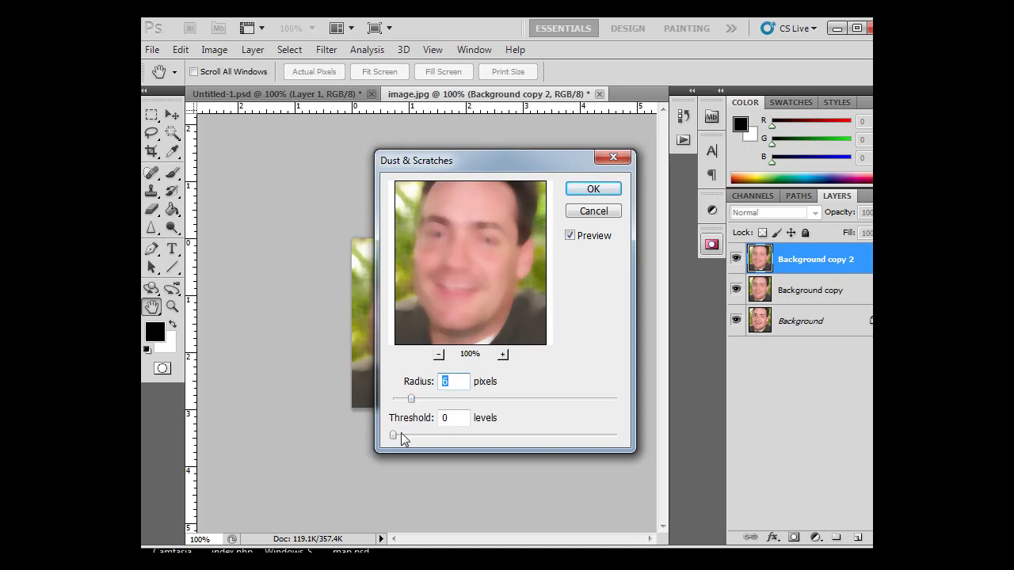
pyautogui.click(610, 192)
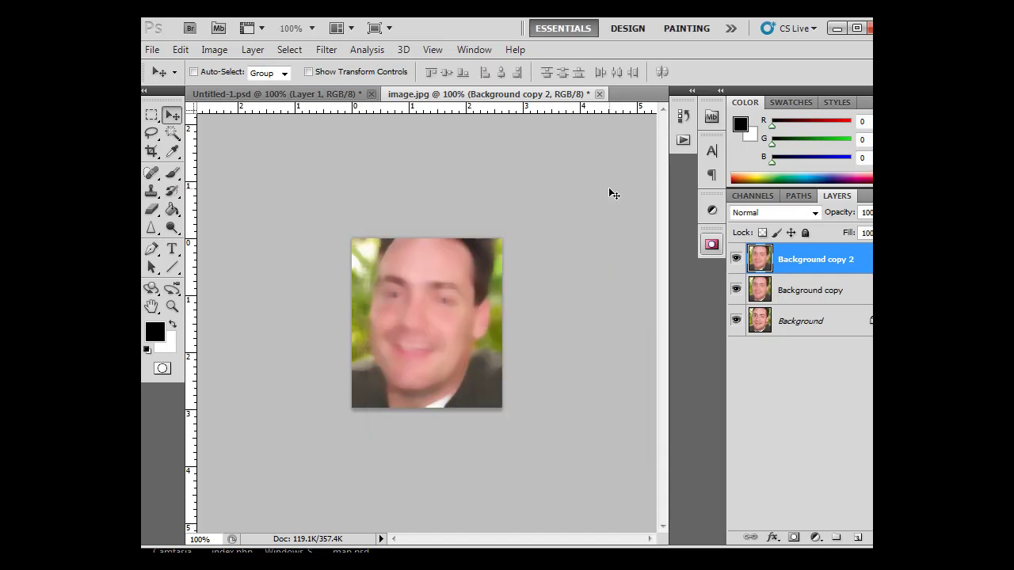
# Step: Apply the artistic Cutout filter to the top layer with 4 levels, edge simplicity 3 and edge fidelity 2
pyautogui.click(325, 52)
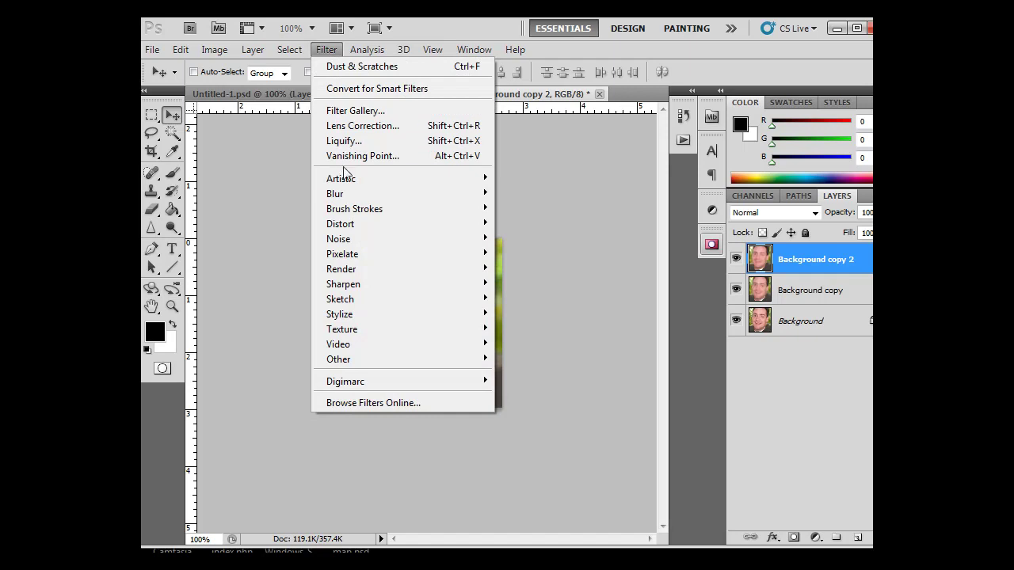
pyautogui.moveTo(345, 182)
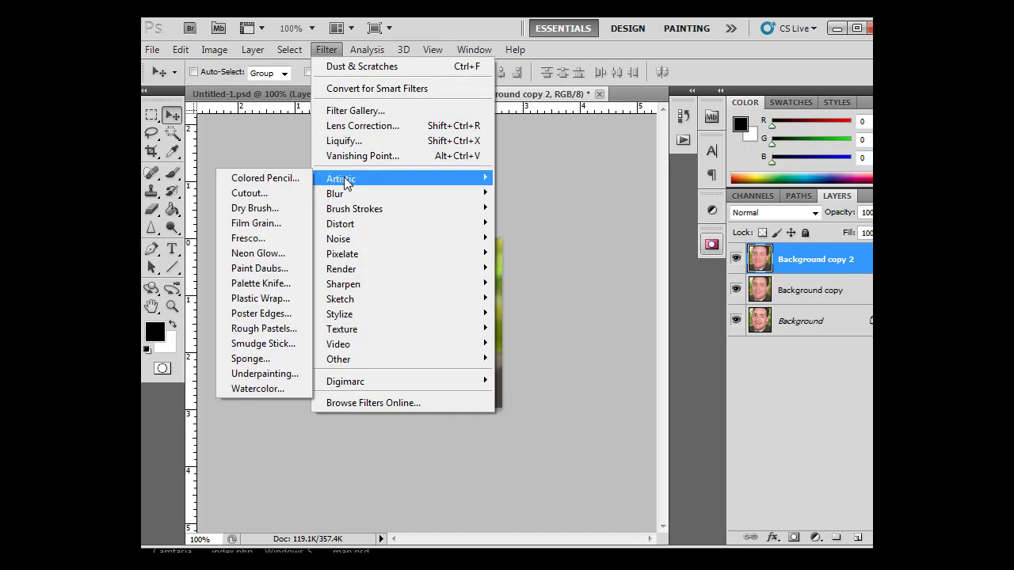
pyautogui.click(277, 188)
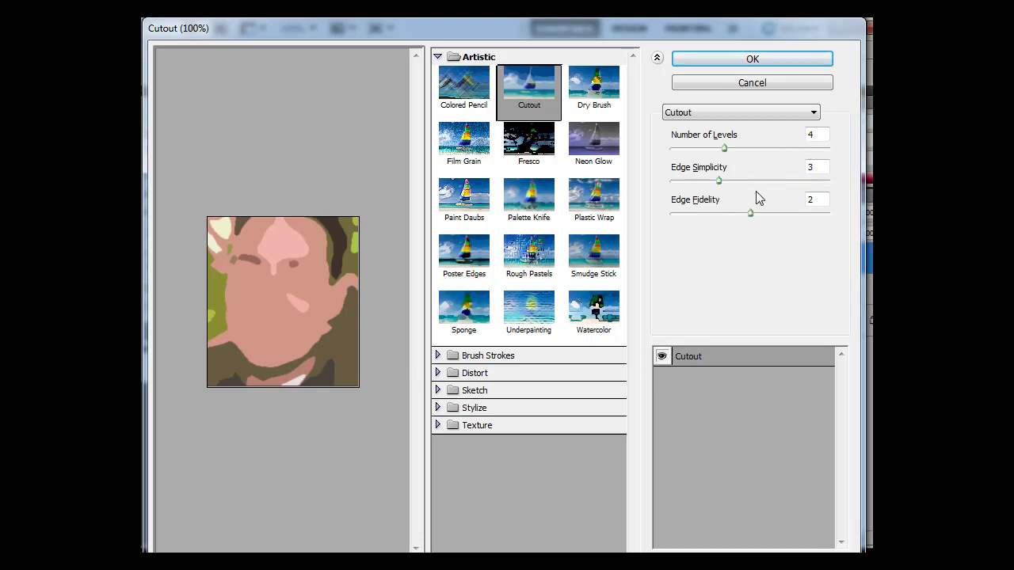
pyautogui.click(733, 62)
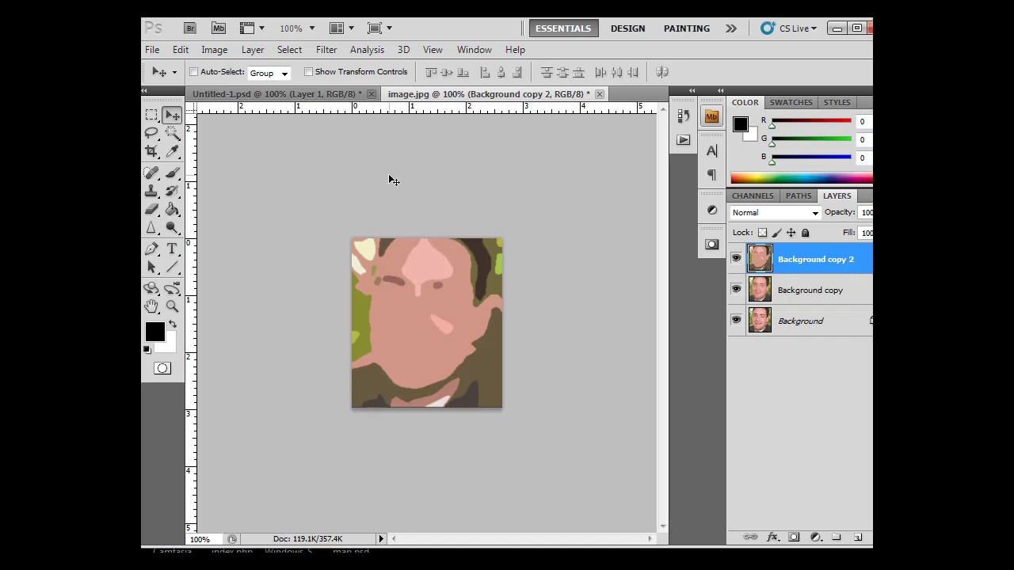
# Step: Apply Hue/Saturation to the Cutout layer with saturation +81 and lightness +43, and set its blend mode to Color
pyautogui.click(222, 50)
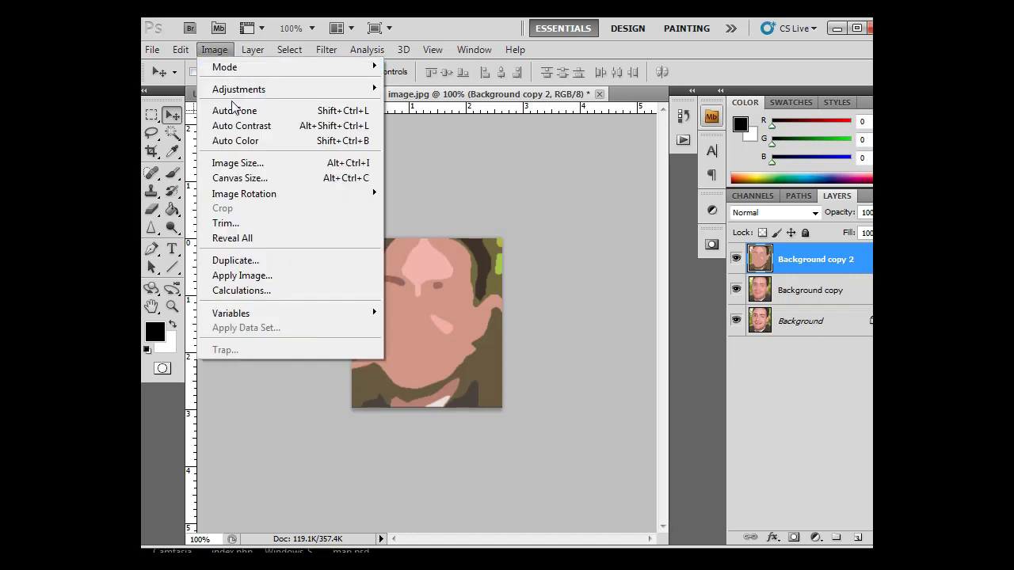
pyautogui.moveTo(235, 96)
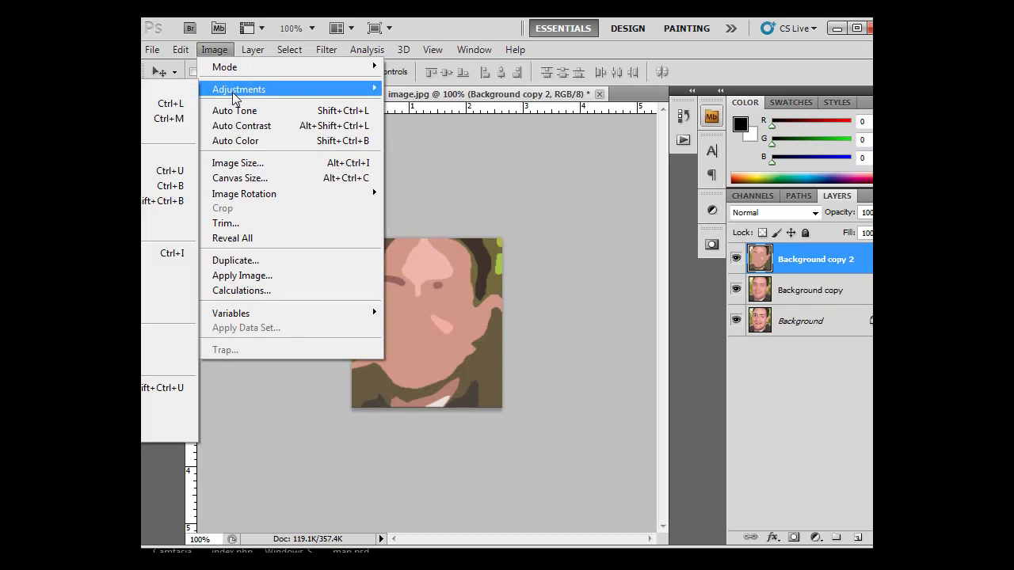
pyautogui.moveTo(367, 49)
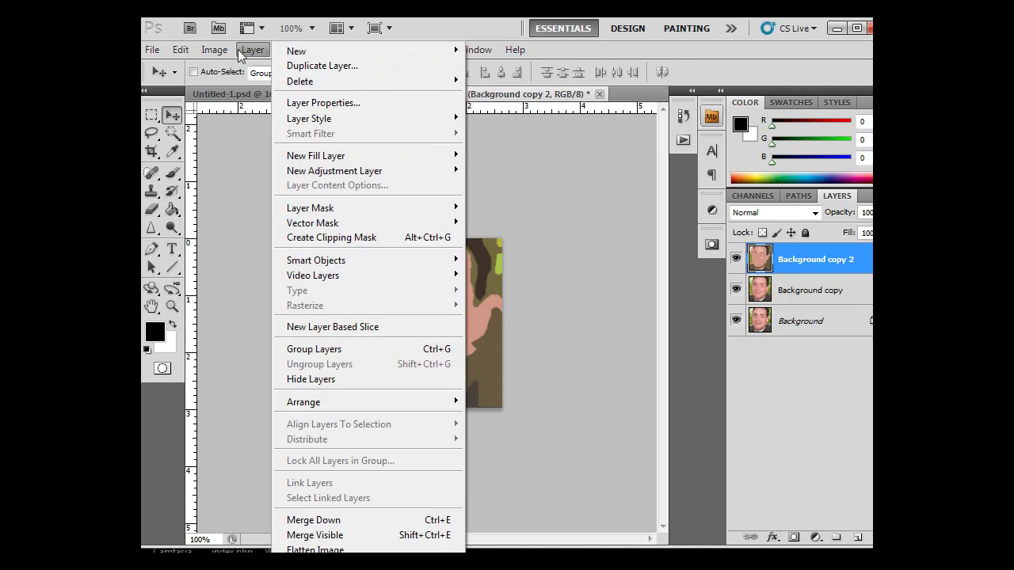
pyautogui.moveTo(225, 51)
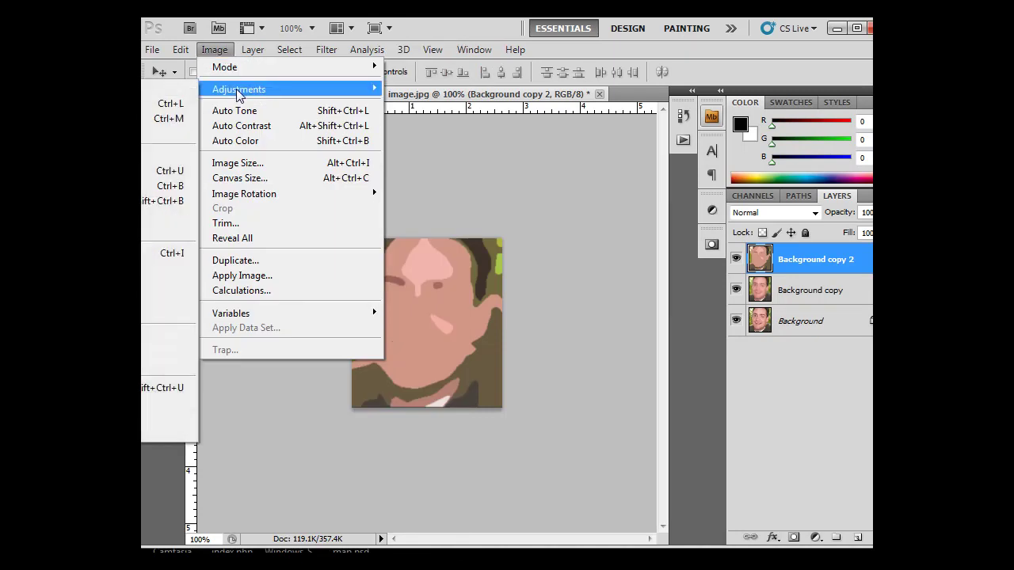
pyautogui.click(169, 170)
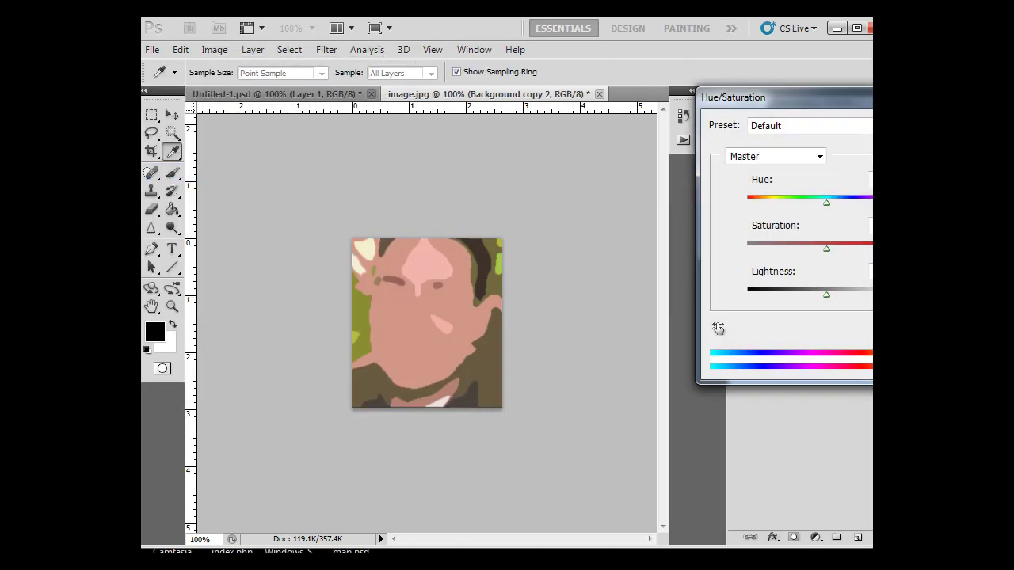
pyautogui.moveTo(828, 99); pyautogui.dragTo(532, 91)
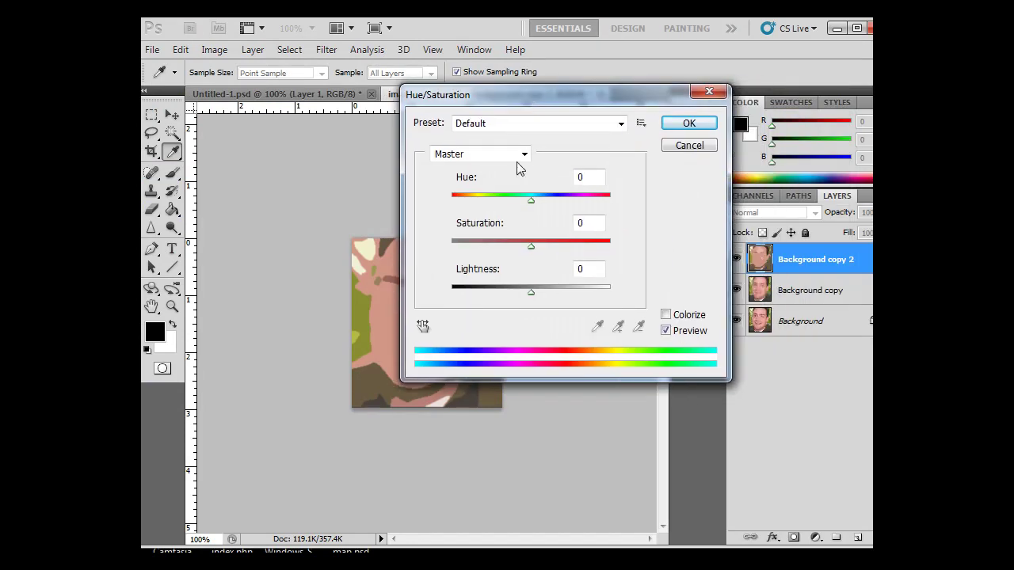
pyautogui.moveTo(530, 246); pyautogui.dragTo(570, 245)
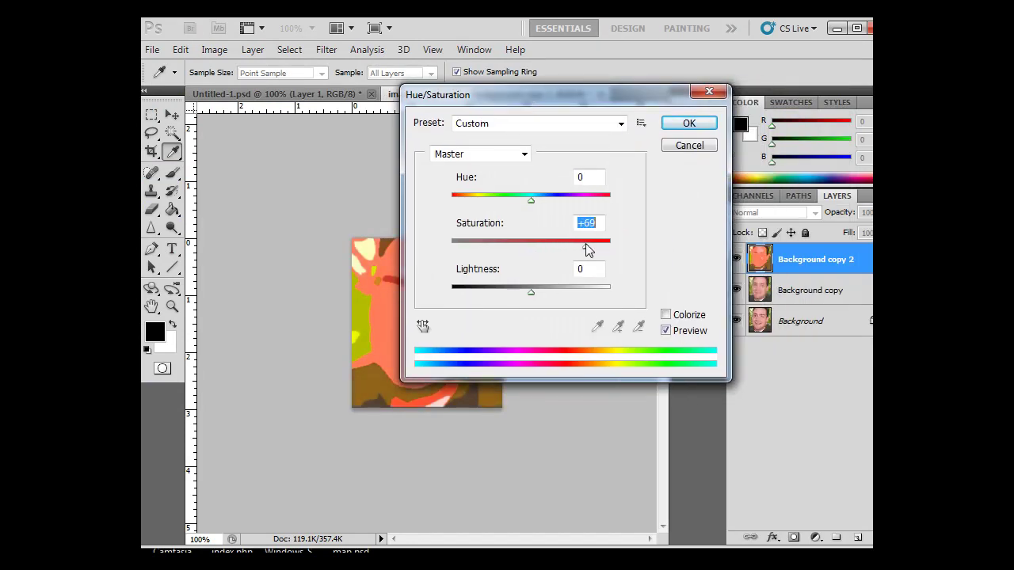
pyautogui.moveTo(589, 243); pyautogui.dragTo(595, 247)
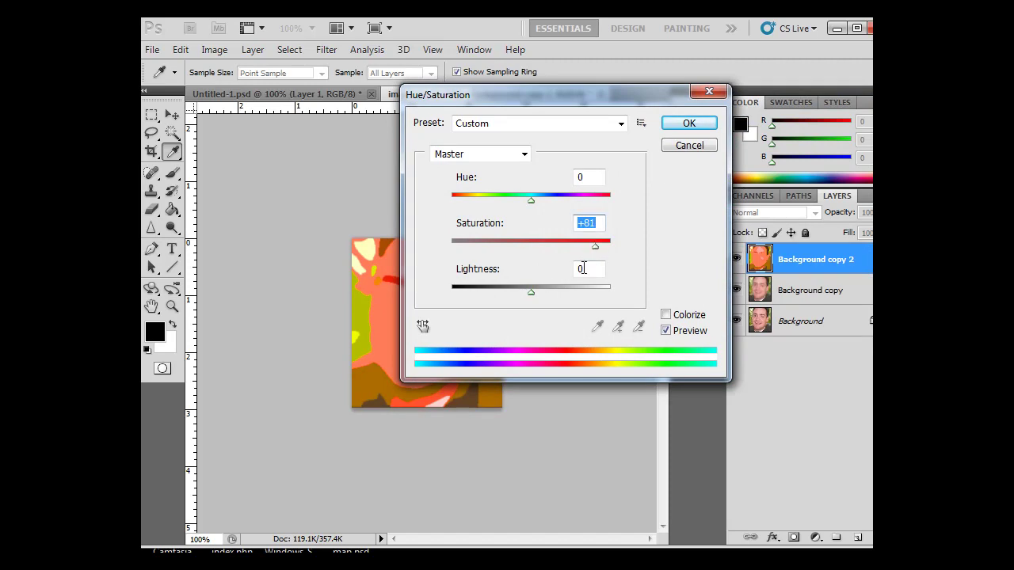
pyautogui.moveTo(529, 293); pyautogui.dragTo(565, 292)
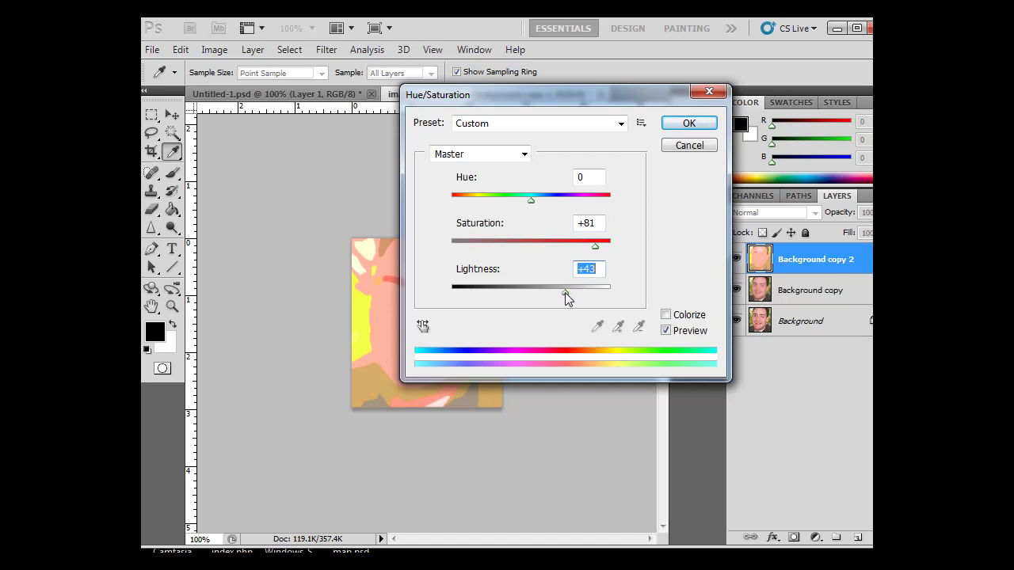
pyautogui.click(679, 128)
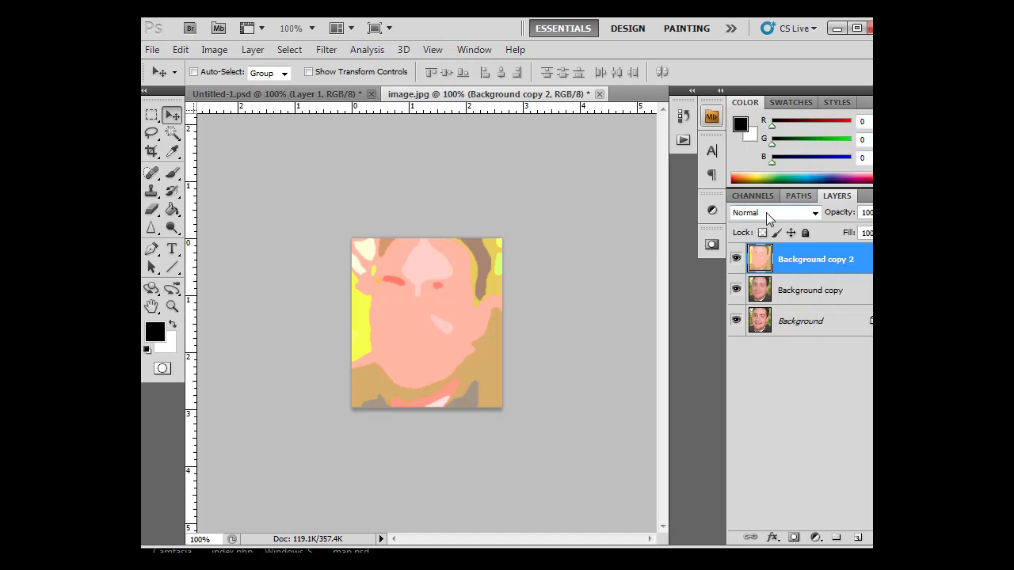
pyautogui.click(814, 213)
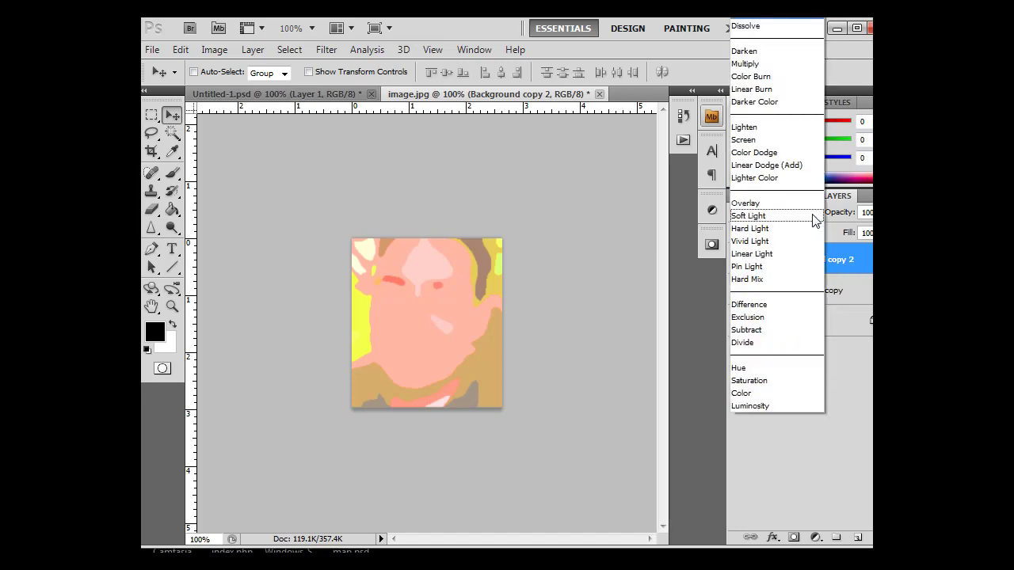
pyautogui.click(775, 393)
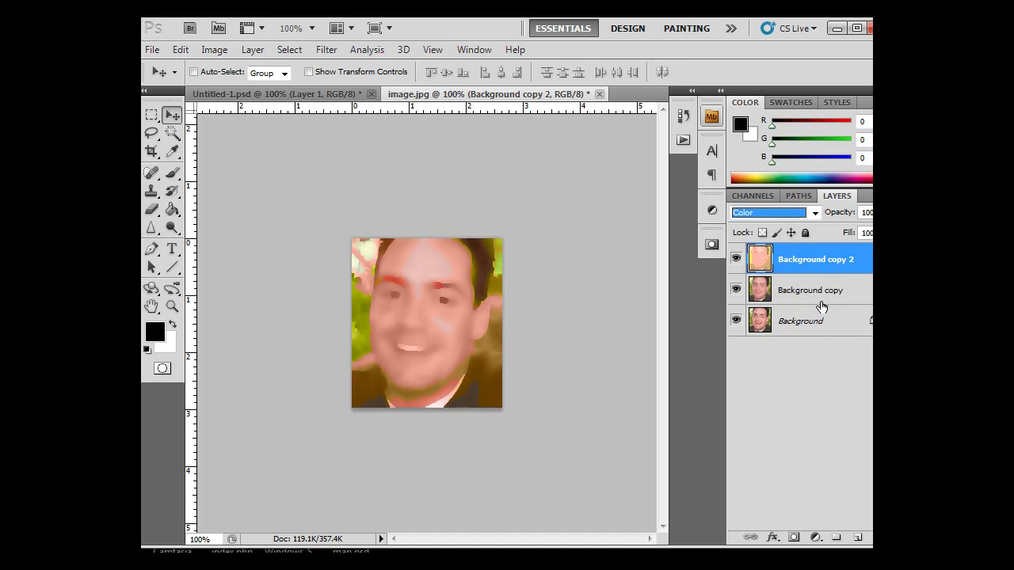
# Step: Duplicate the Background layer a third time and move the new copy above the Color-blended layer
pyautogui.click(843, 329)
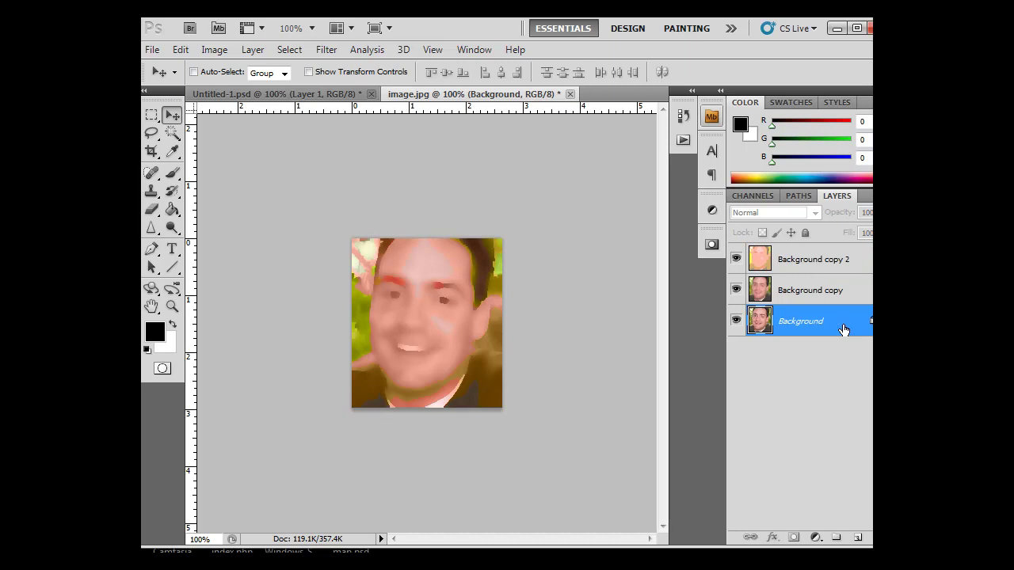
pyautogui.moveTo(847, 328); pyautogui.dragTo(859, 539)
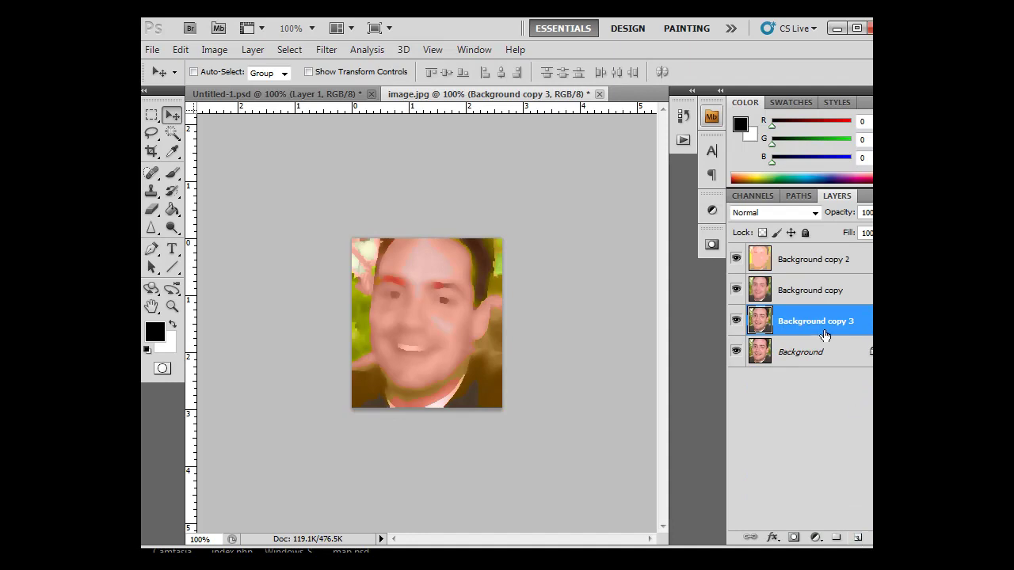
pyautogui.moveTo(824, 333); pyautogui.dragTo(813, 260)
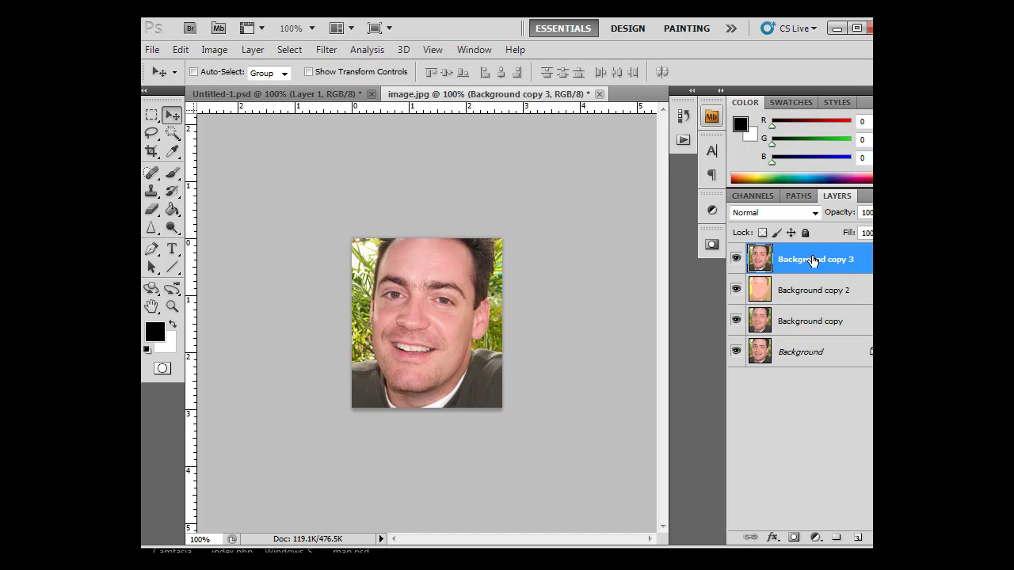
# Step: Apply a Threshold adjustment to the top layer with a threshold level of 128
pyautogui.click(223, 51)
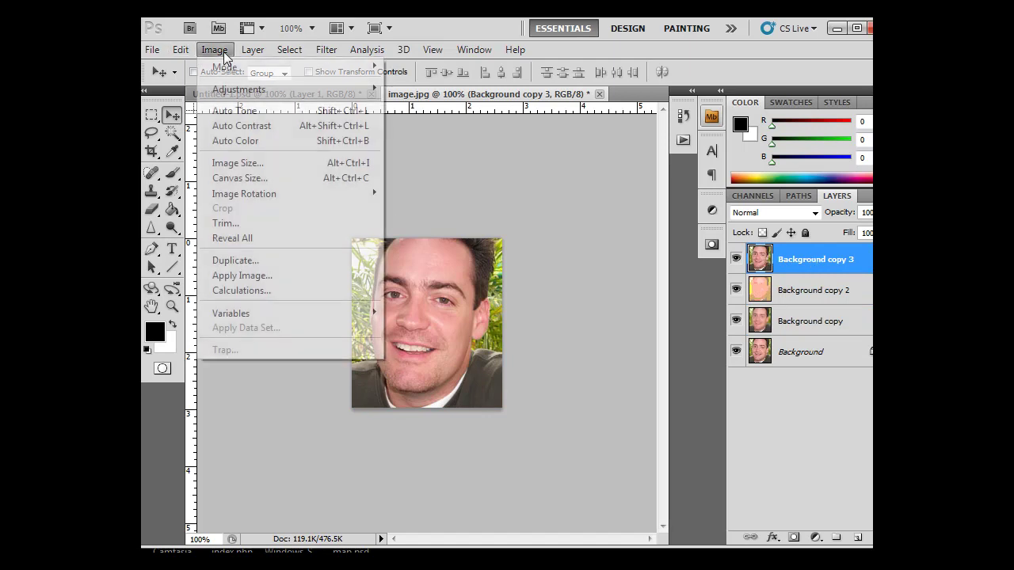
pyautogui.moveTo(235, 94)
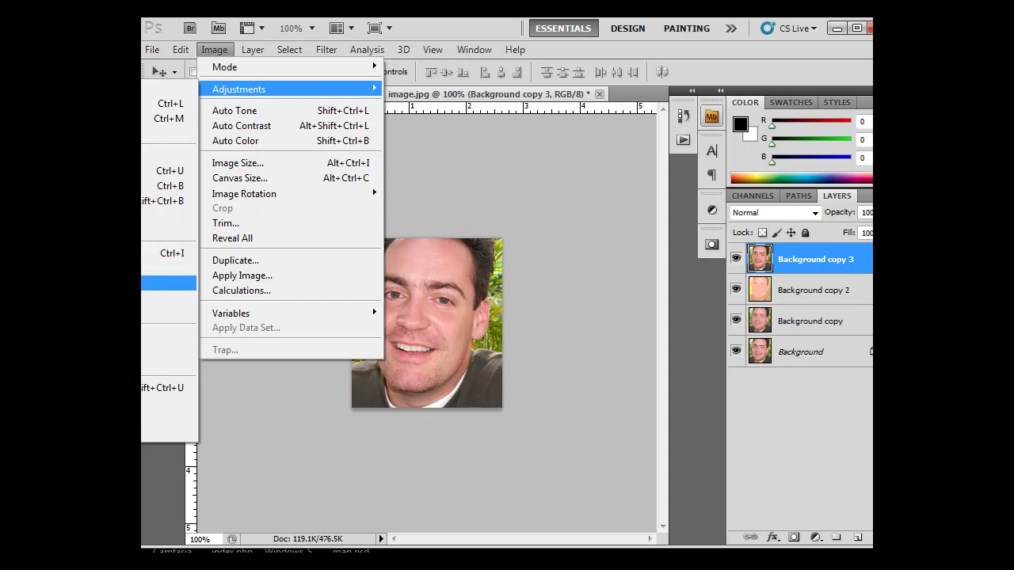
pyautogui.click(169, 283)
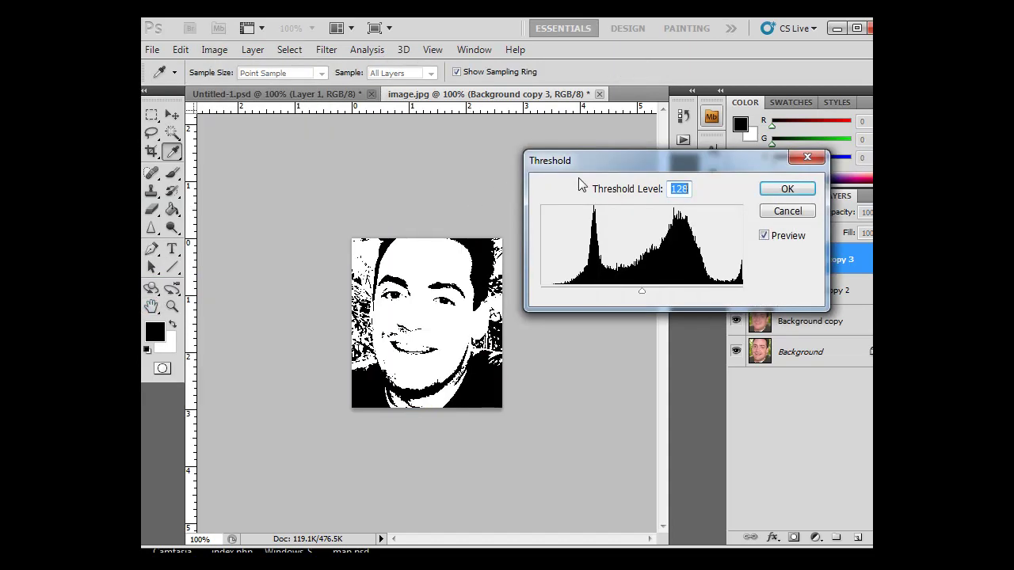
pyautogui.moveTo(628, 163); pyautogui.dragTo(462, 88)
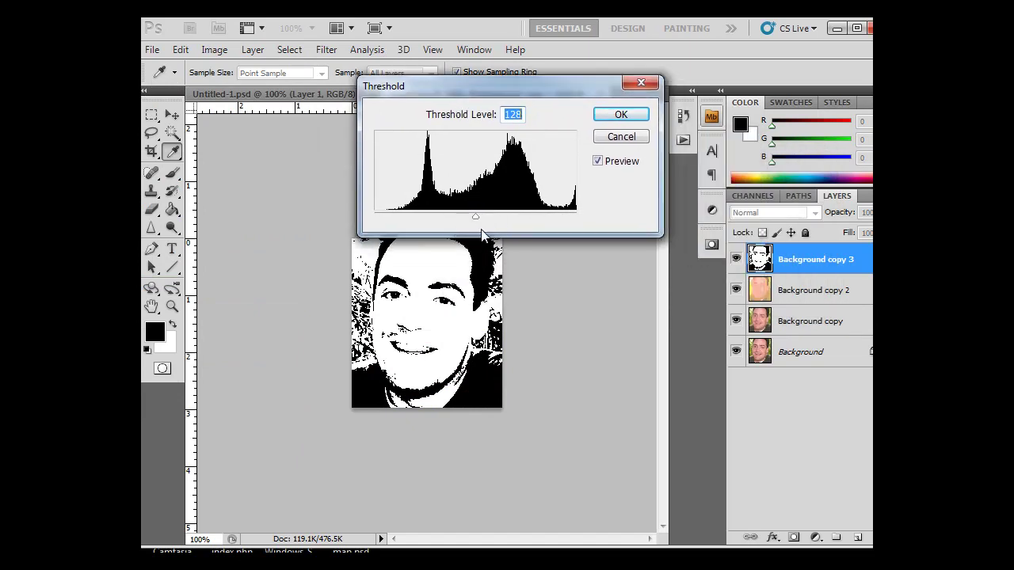
pyautogui.click(615, 116)
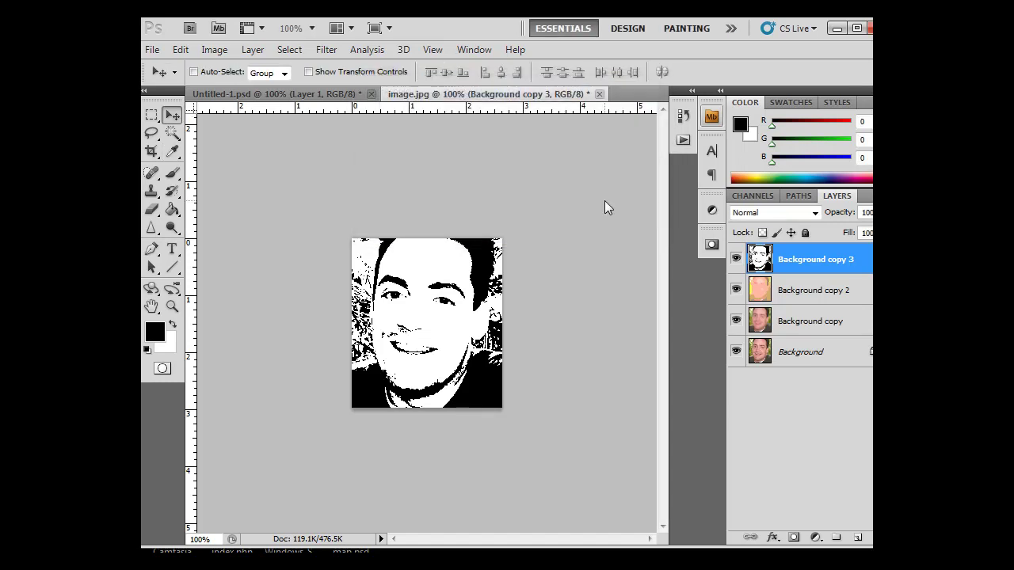
# Step: Apply the Diffuse filter in Anisotropic mode to the black-and-white threshold layer and set its blend mode to Multiply
pyautogui.click(323, 53)
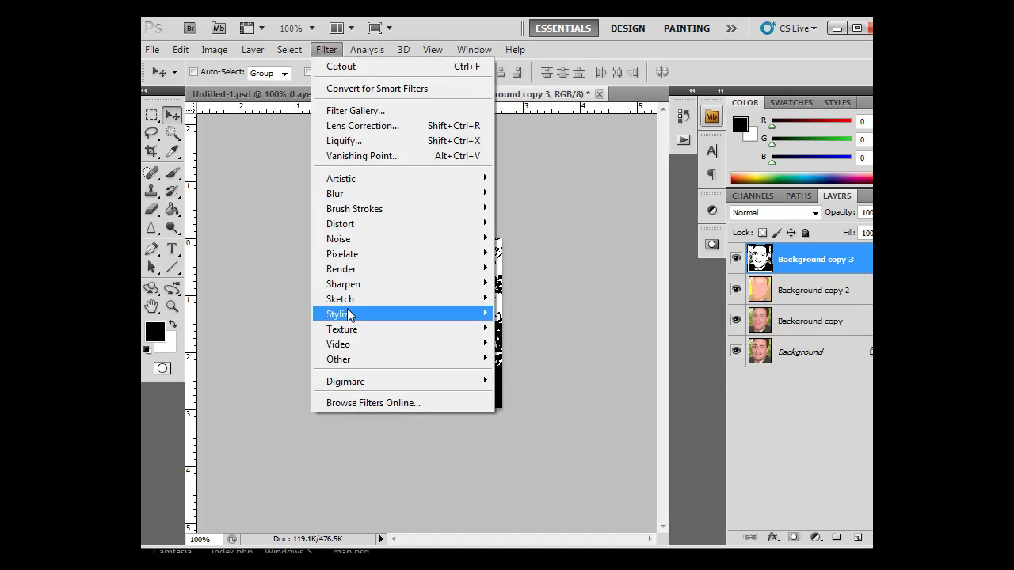
pyautogui.moveTo(348, 313)
pyautogui.click(285, 315)
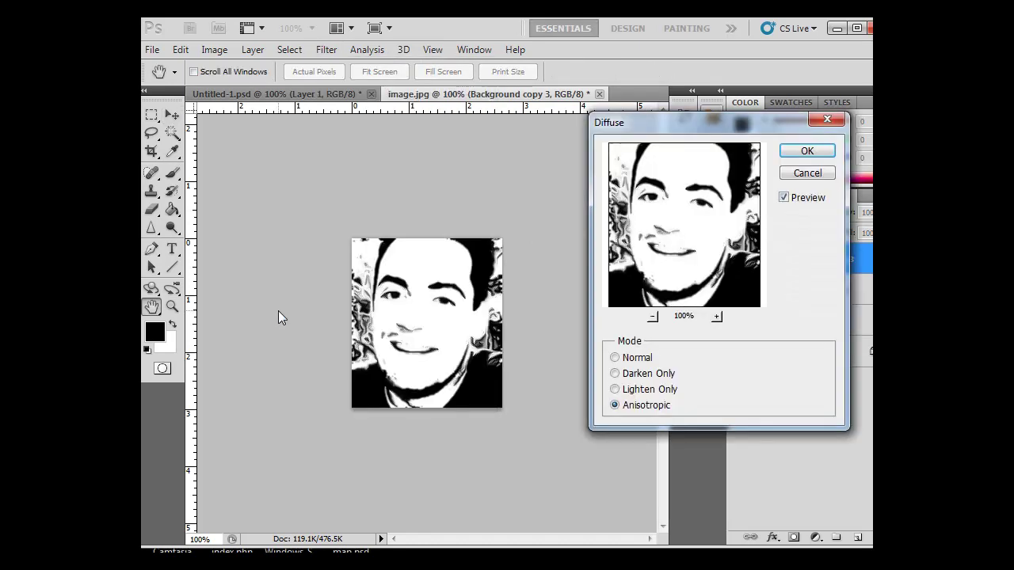
pyautogui.moveTo(648, 125); pyautogui.dragTo(591, 126)
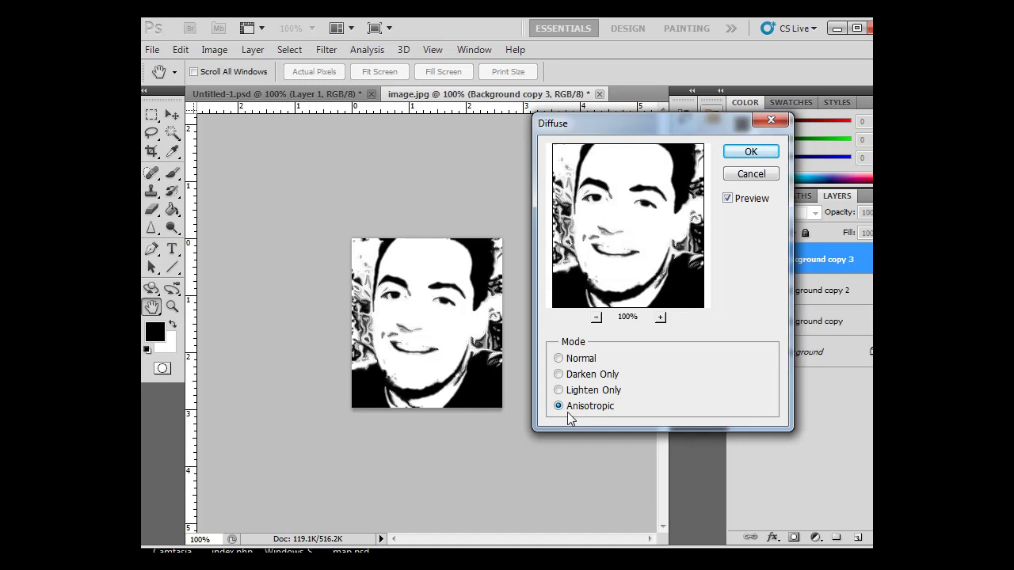
pyautogui.click(745, 152)
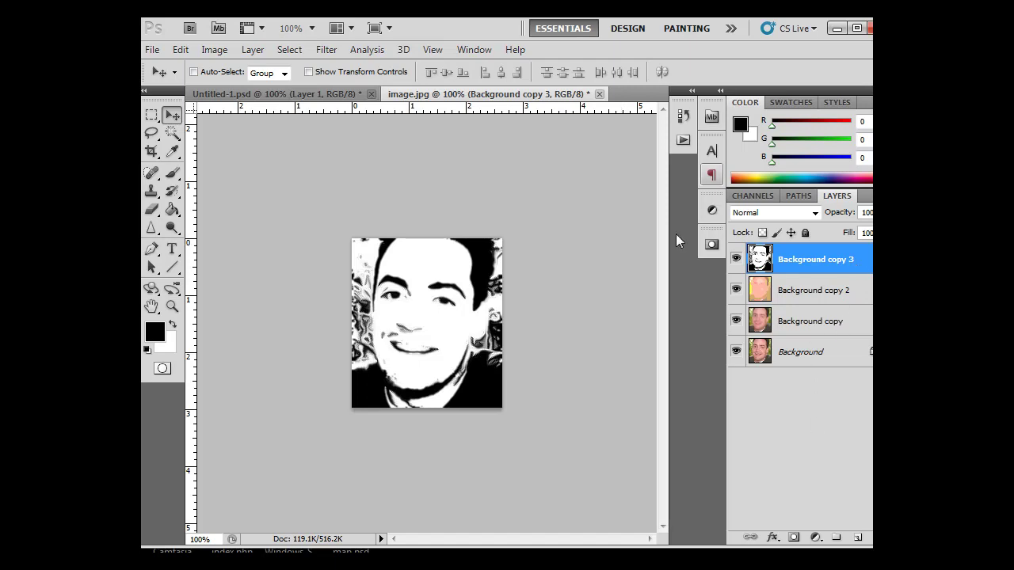
pyautogui.click(817, 212)
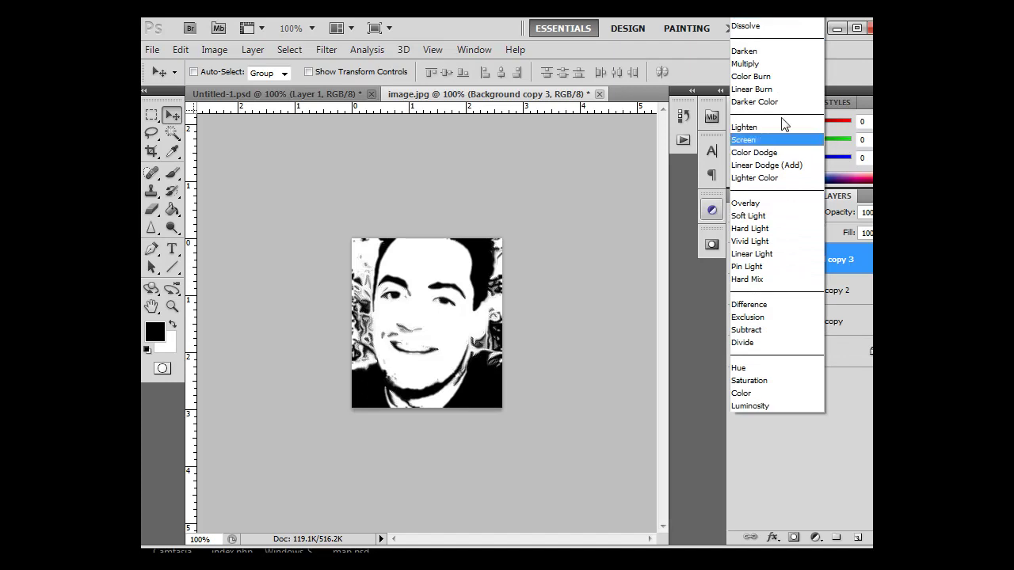
pyautogui.click(754, 70)
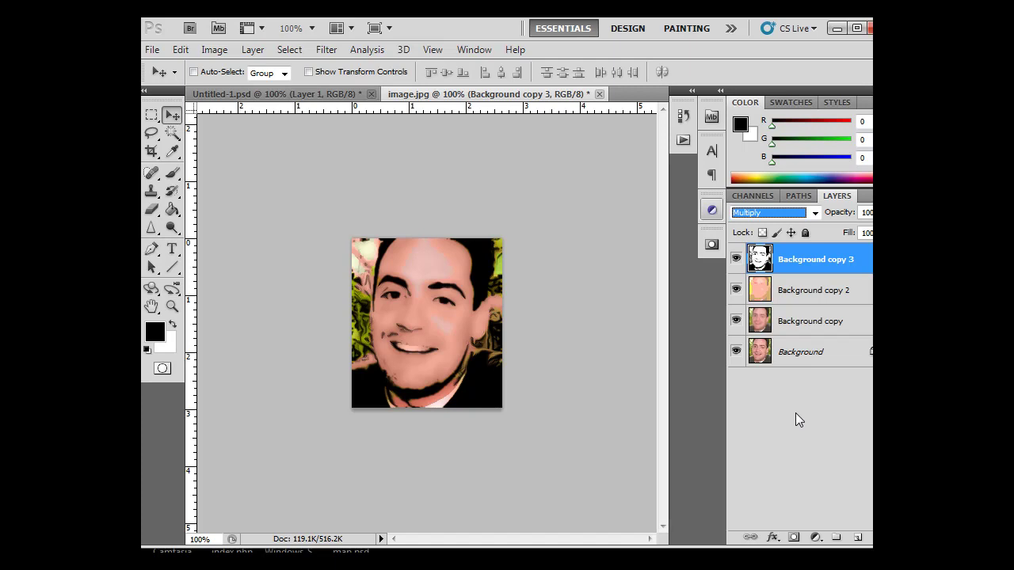
# Step: Make a fourth copy of the Background layer and move it above the Multiply layer
pyautogui.click(838, 355)
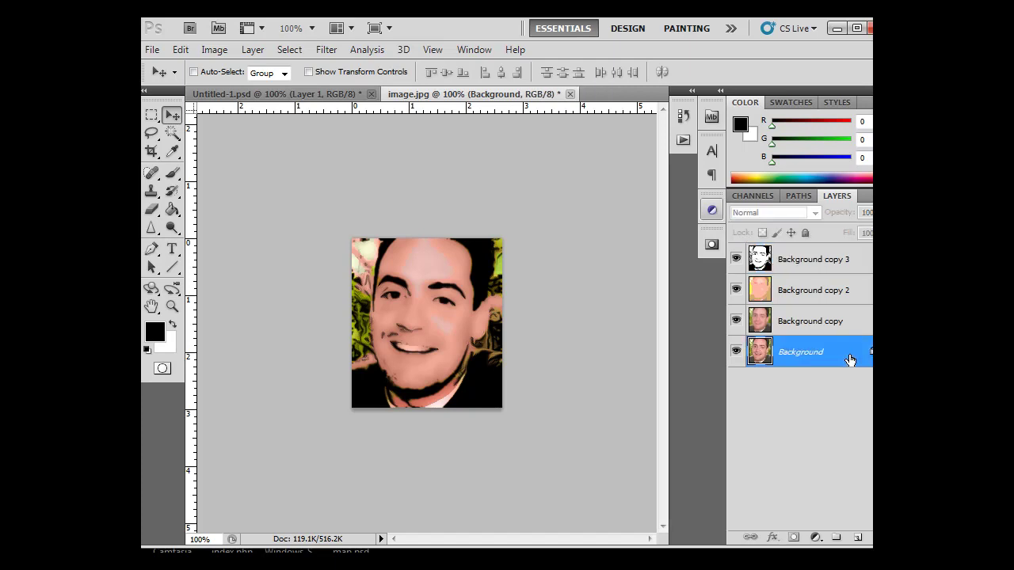
pyautogui.moveTo(853, 364); pyautogui.dragTo(857, 538)
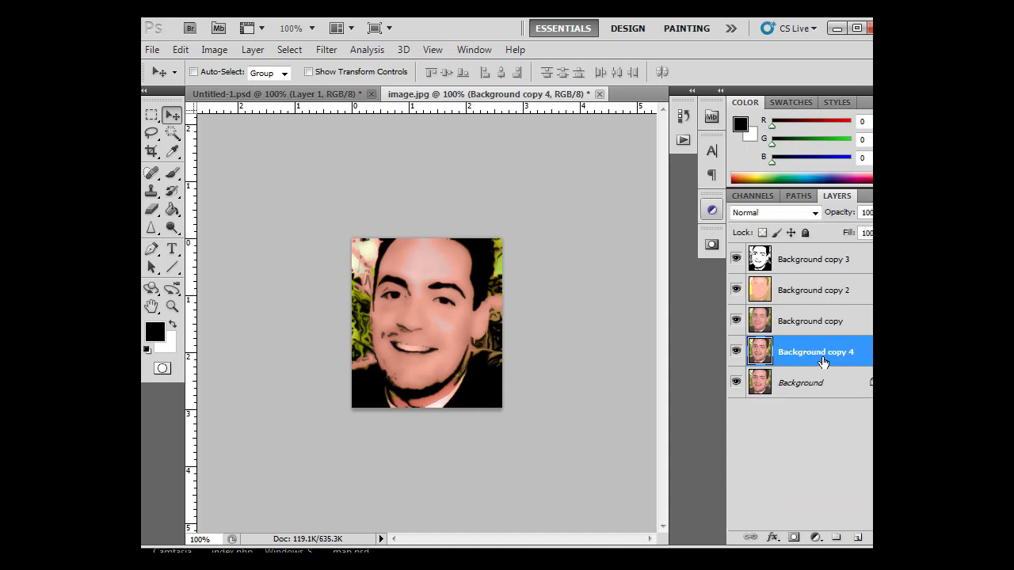
pyautogui.moveTo(824, 362); pyautogui.dragTo(817, 260)
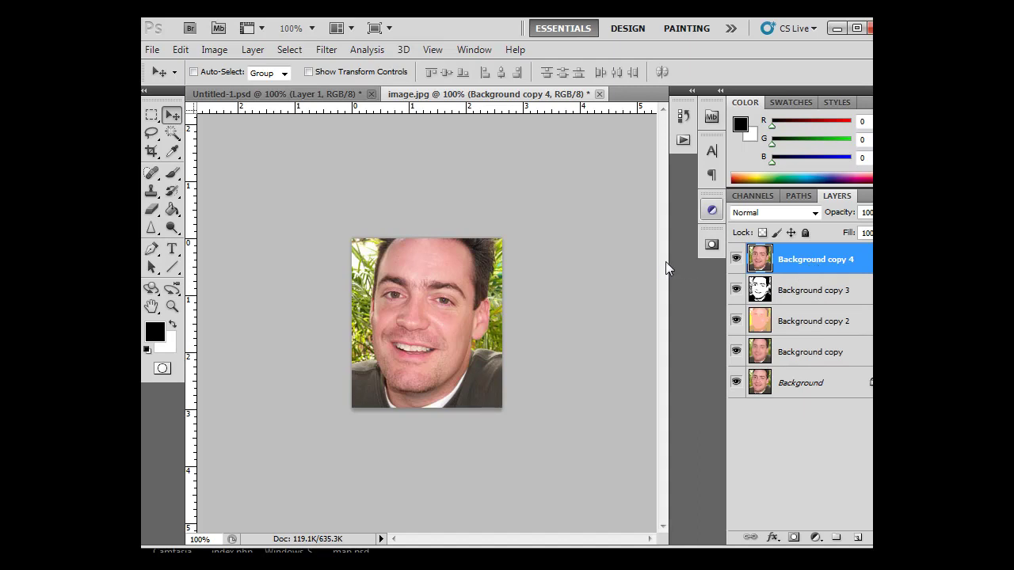
# Step: Apply the Photocopy sketch filter to the top layer with detail 12 and darkness 5
pyautogui.click(320, 50)
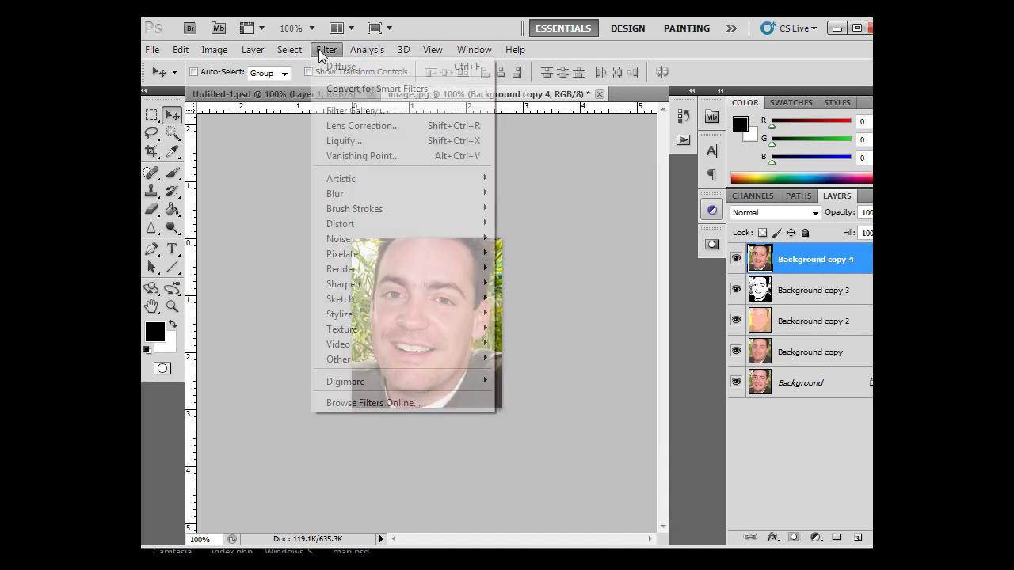
pyautogui.moveTo(355, 300)
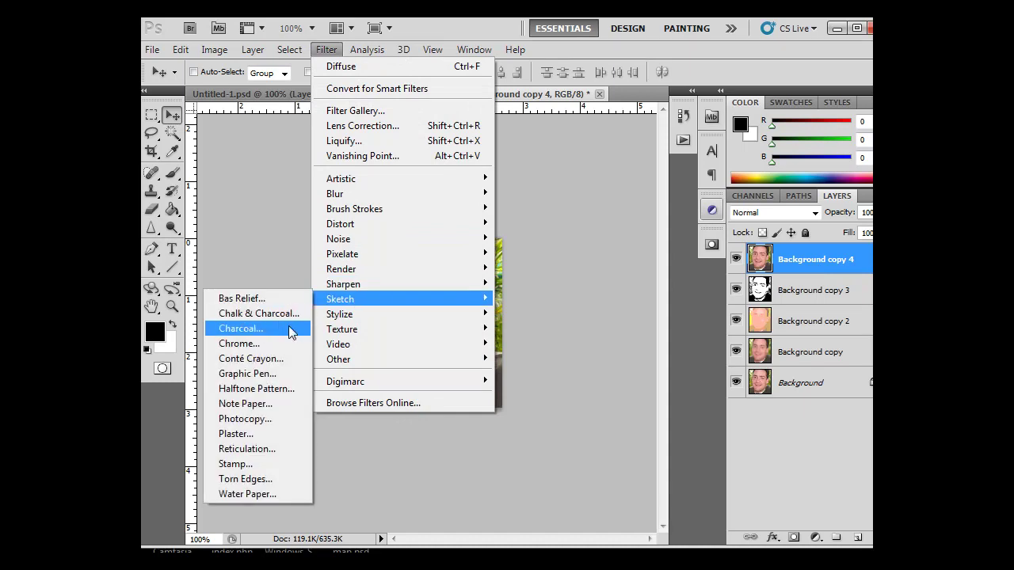
pyautogui.click(254, 420)
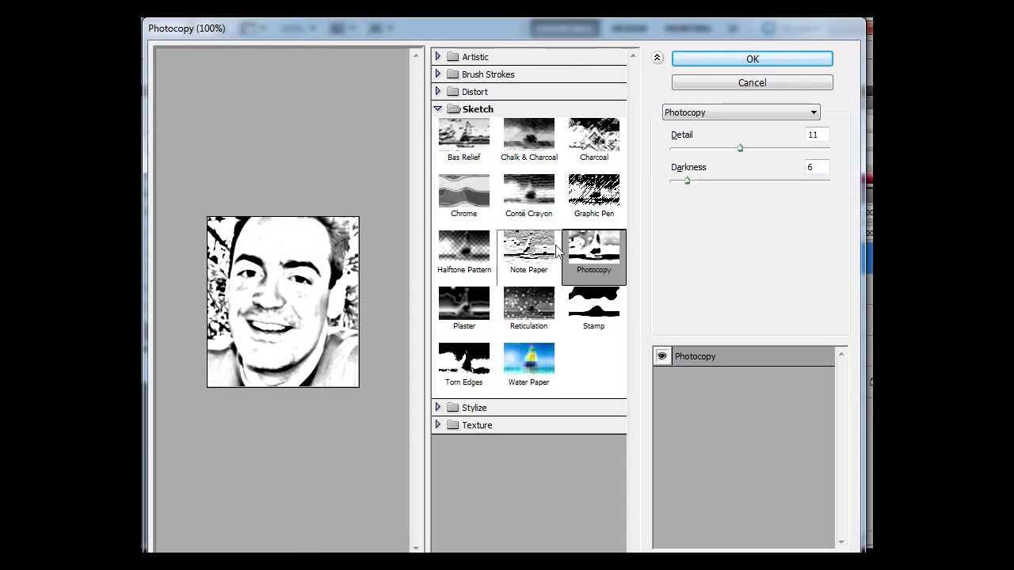
pyautogui.moveTo(672, 27)
pyautogui.mouseDown()
pyautogui.moveTo(723, 22)
pyautogui.moveTo(677, 26)
pyautogui.mouseUp()
pyautogui.moveTo(745, 148)
pyautogui.mouseDown()
pyautogui.moveTo(698, 148)
pyautogui.moveTo(783, 149)
pyautogui.moveTo(737, 149)
pyautogui.moveTo(753, 150)
pyautogui.mouseUp()
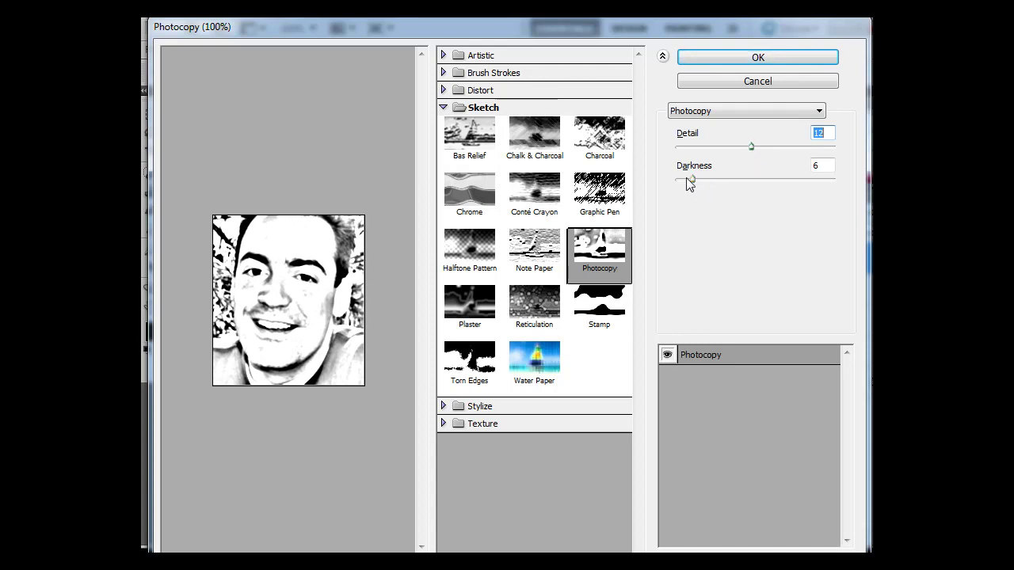
pyautogui.moveTo(692, 184); pyautogui.dragTo(689, 184)
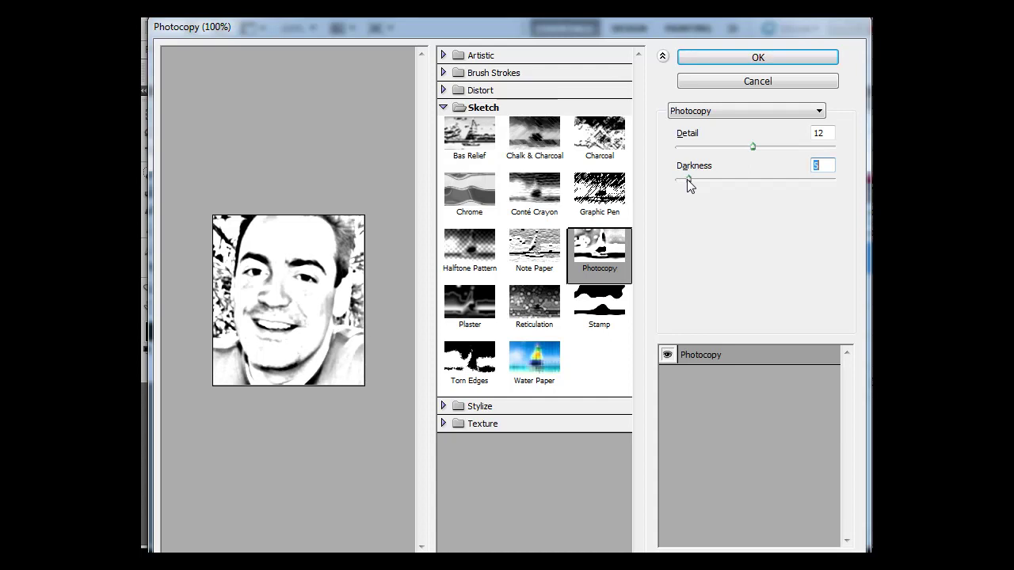
pyautogui.click(730, 60)
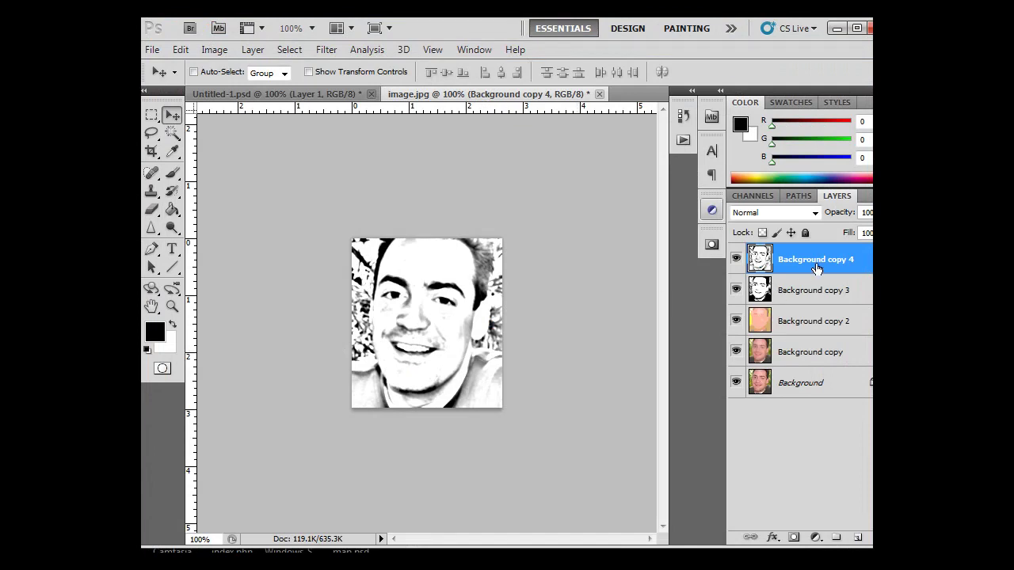
# Step: Set the Photocopy layer's blend mode to Multiply and compare the image with each of the top two layers hidden and shown
pyautogui.click(814, 214)
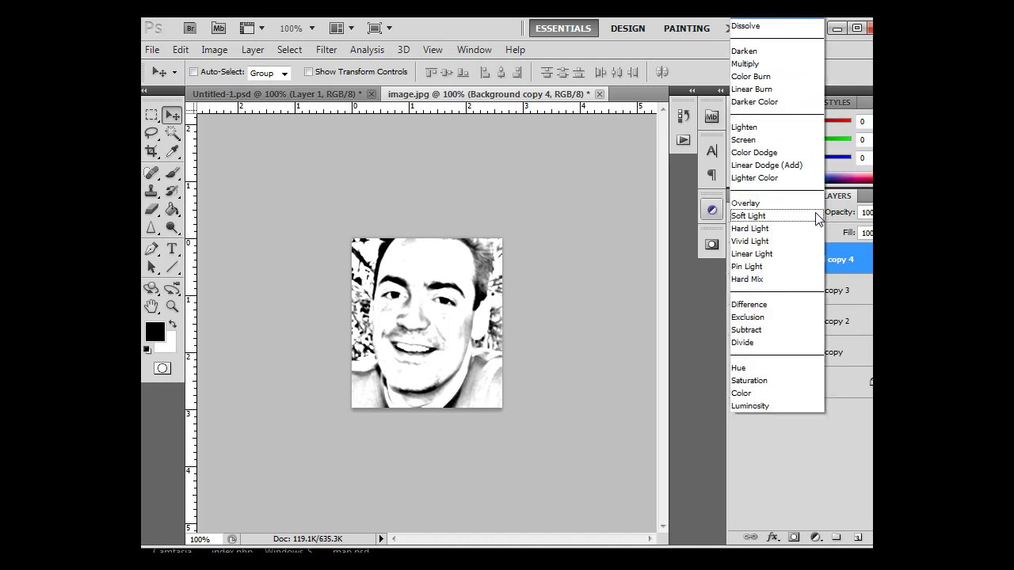
pyautogui.click(770, 64)
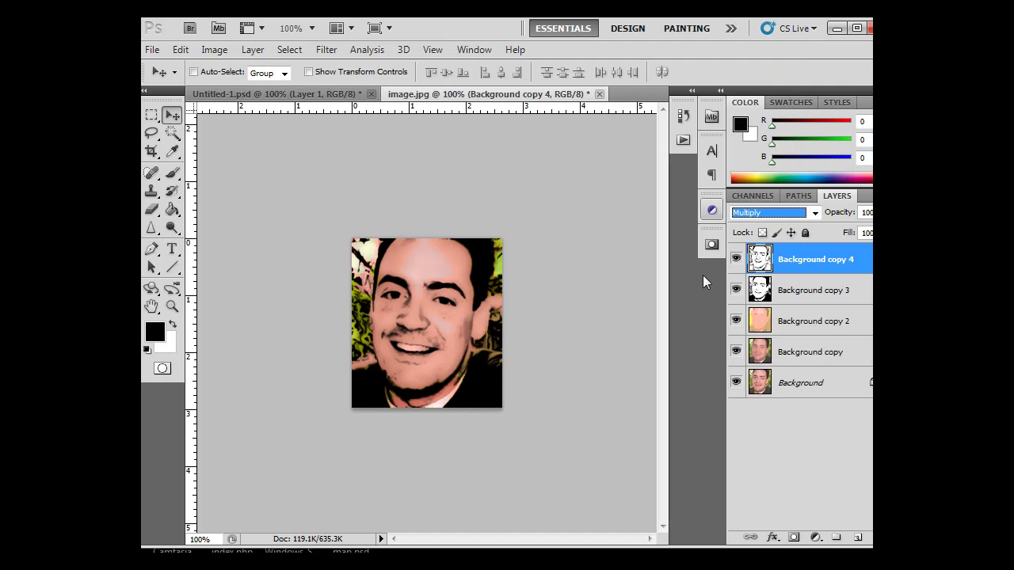
pyautogui.click(736, 259)
pyautogui.click(736, 260)
pyautogui.click(736, 288)
pyautogui.click(737, 288)
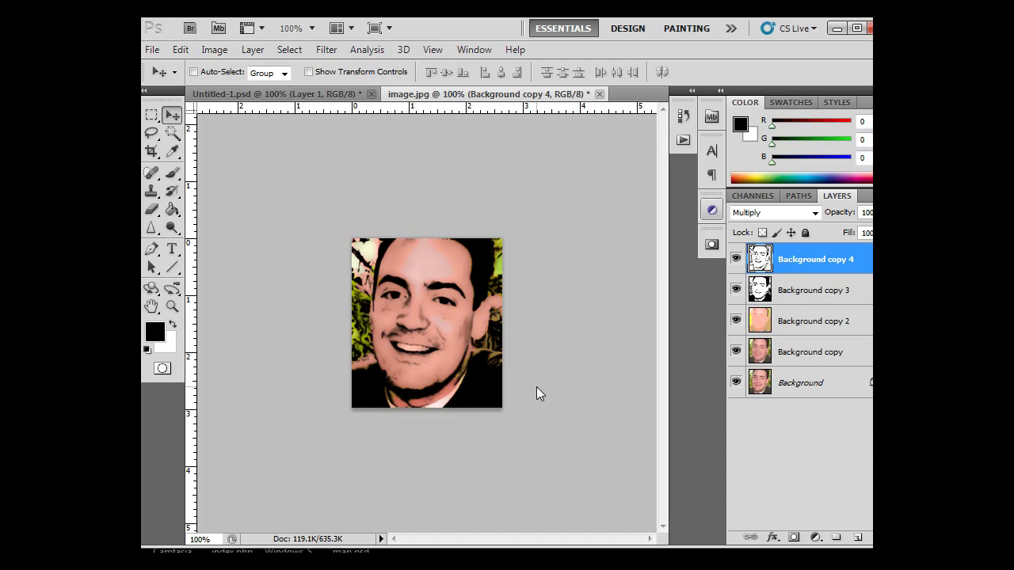
# Step: Make a fifth copy of the Background layer and move it to the top of the layer stack
pyautogui.click(836, 388)
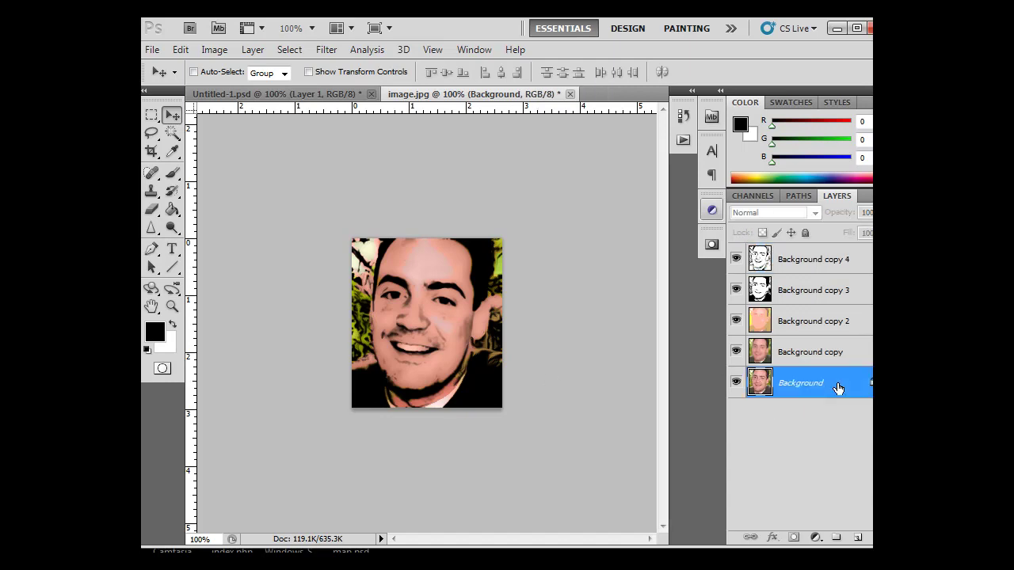
pyautogui.moveTo(846, 390); pyautogui.dragTo(858, 540)
pyautogui.moveTo(839, 385); pyautogui.dragTo(824, 255)
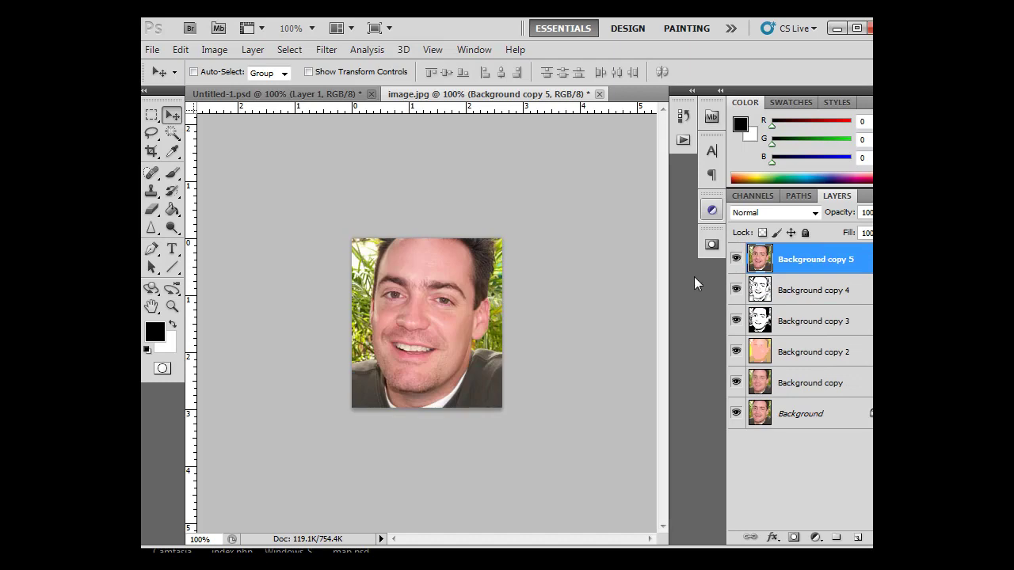
# Step: Apply the Poster Edges filter to the top layer with edge thickness 0, edge intensity 0 and posterization 1
pyautogui.click(328, 49)
pyautogui.moveTo(374, 183)
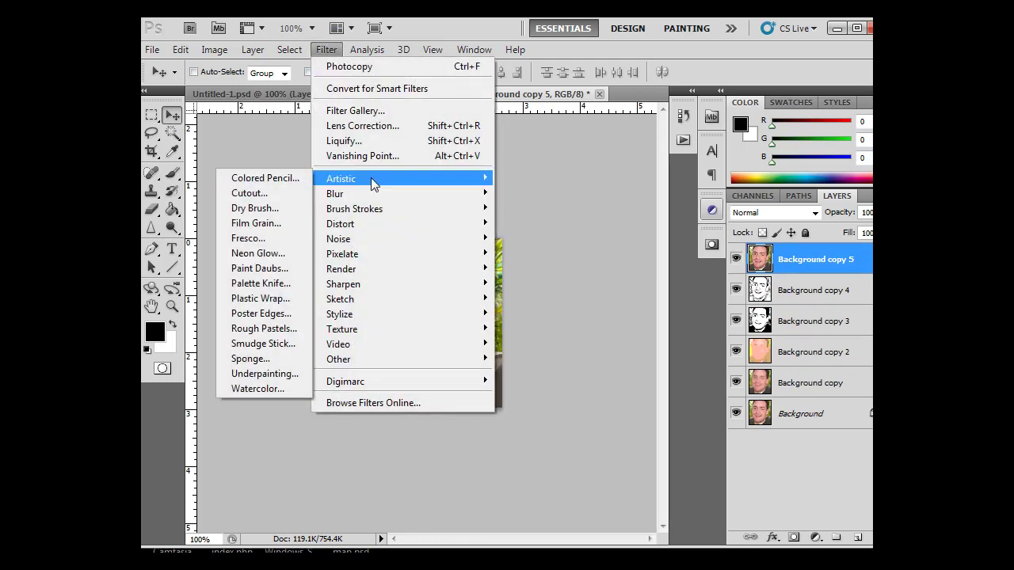
pyautogui.click(263, 313)
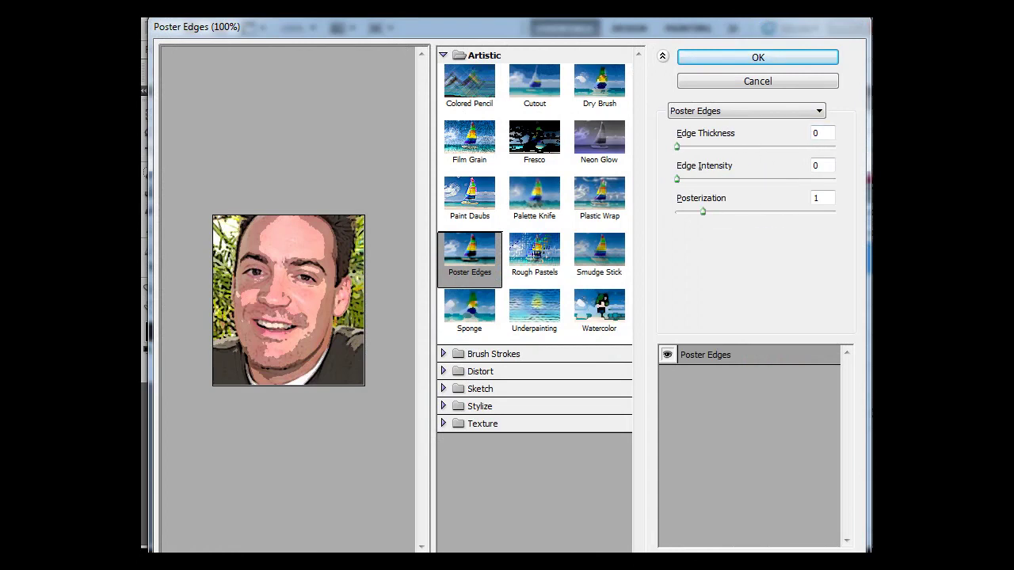
pyautogui.click(736, 57)
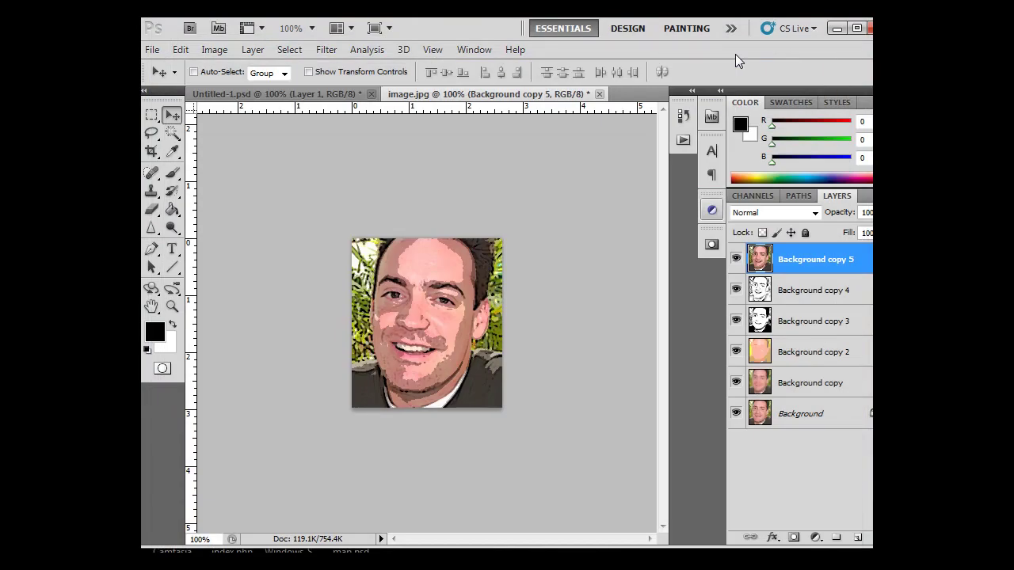
# Step: Apply the Cutout filter to the top layer with 4 levels, edge simplicity 3 and edge fidelity 2
pyautogui.click(327, 50)
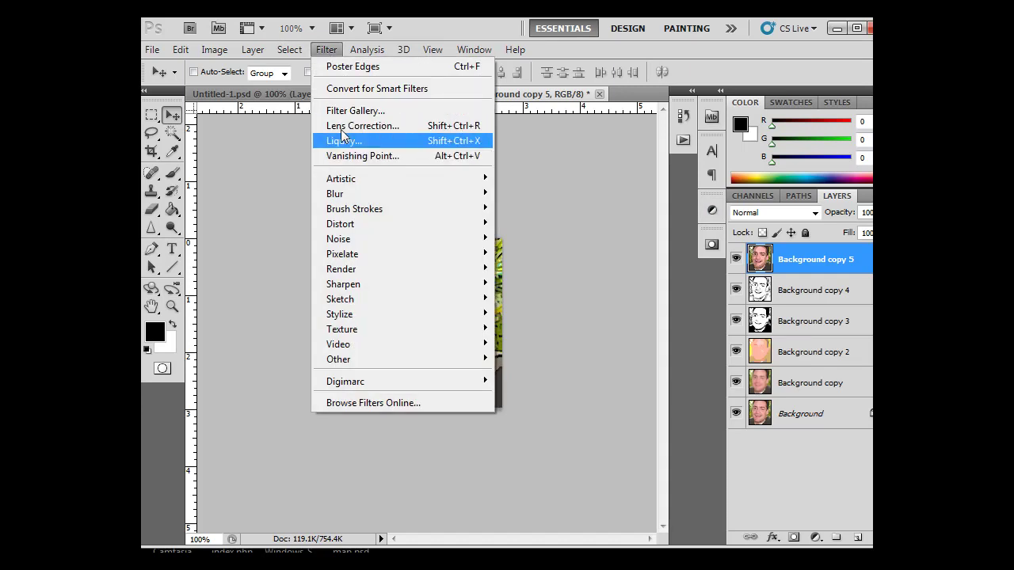
pyautogui.moveTo(338, 187)
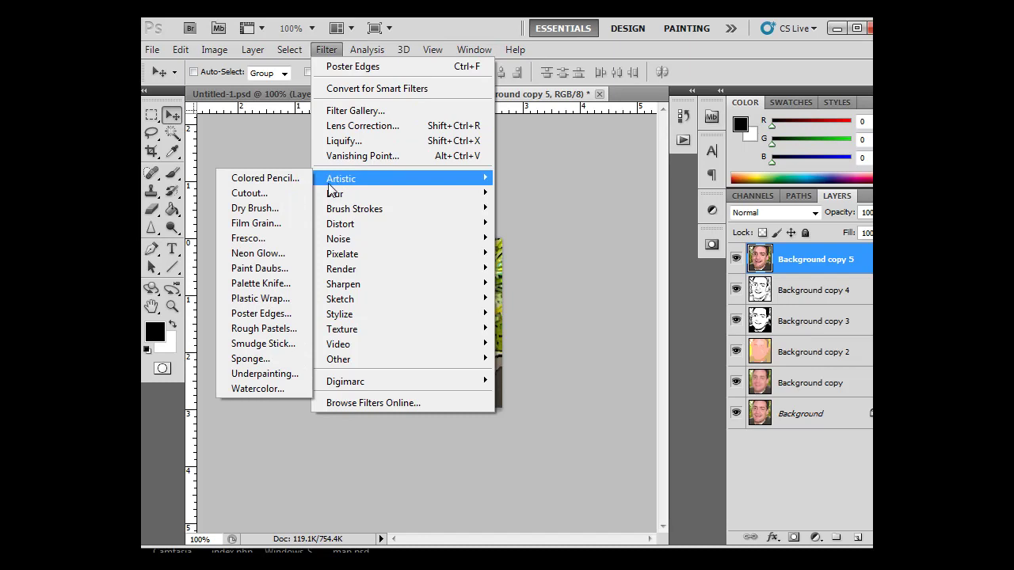
pyautogui.click(277, 191)
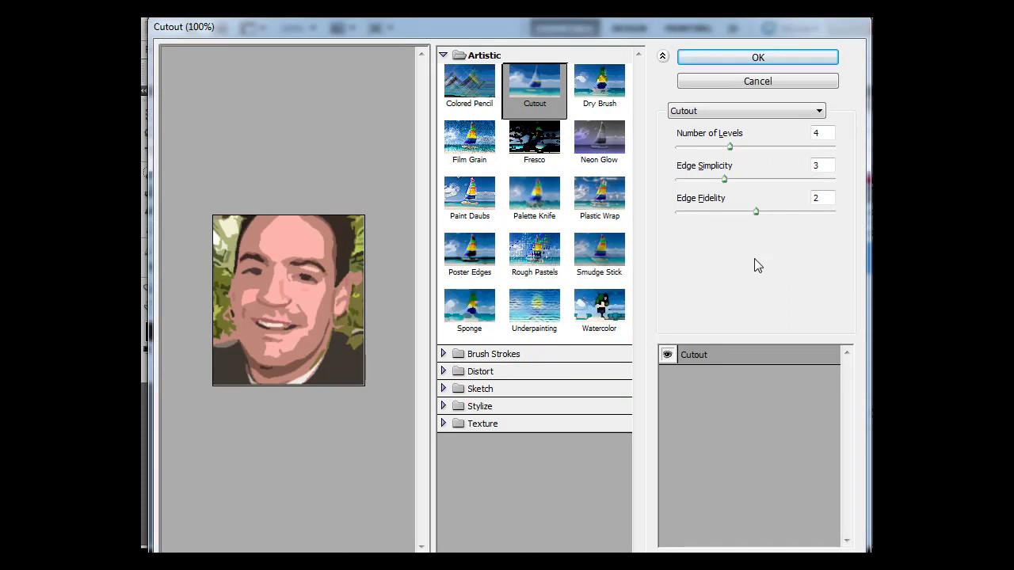
pyautogui.click(710, 60)
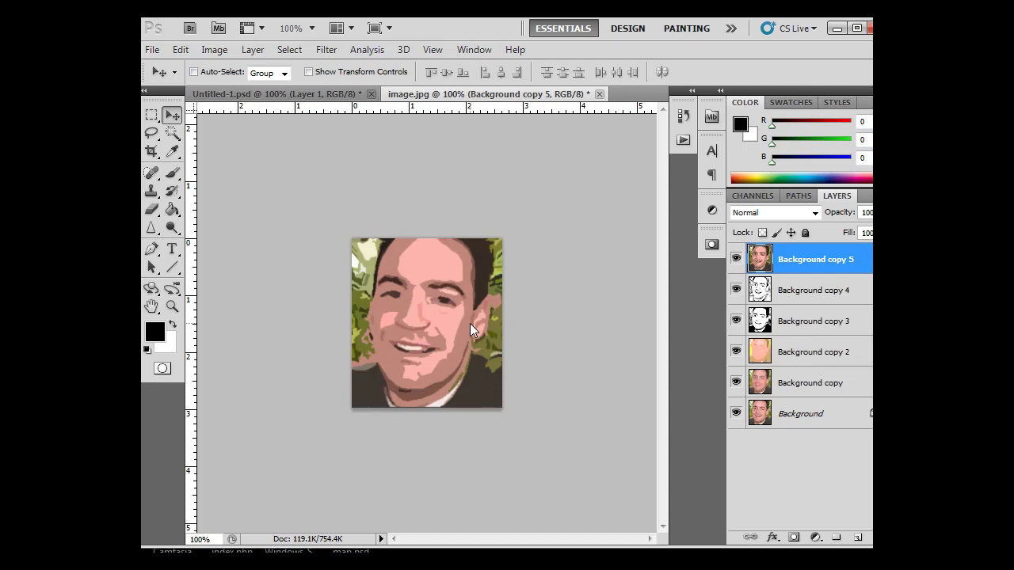
# Step: Apply a Threshold adjustment to the top layer with a threshold level of 169
pyautogui.click(214, 50)
pyautogui.moveTo(228, 89)
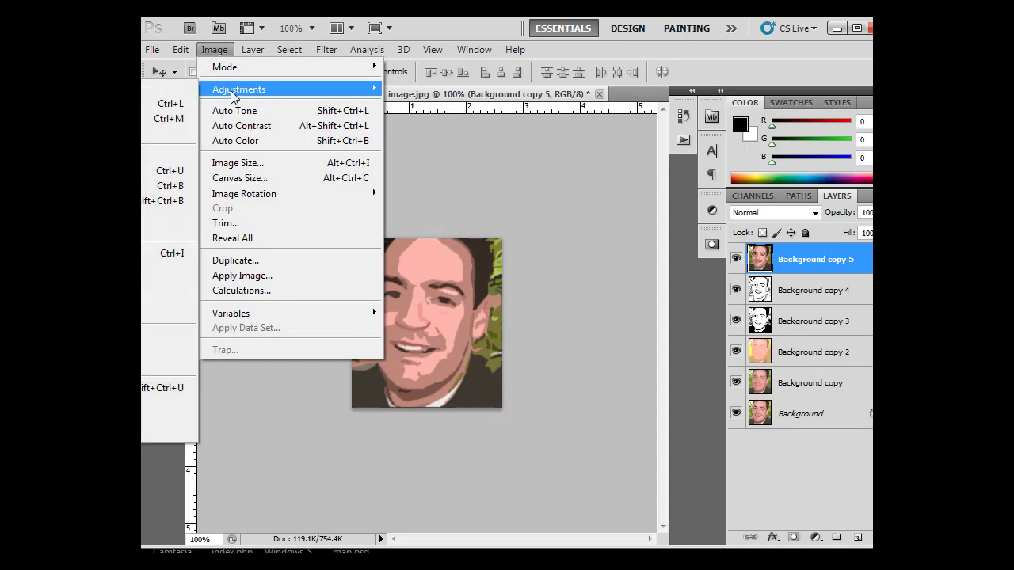
pyautogui.click(168, 283)
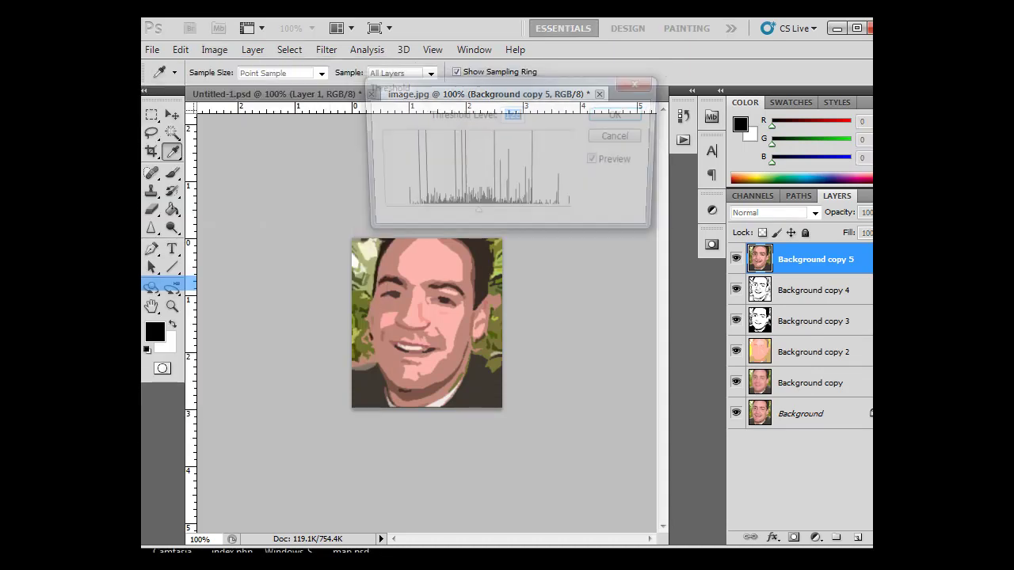
pyautogui.moveTo(449, 89); pyautogui.dragTo(599, 86)
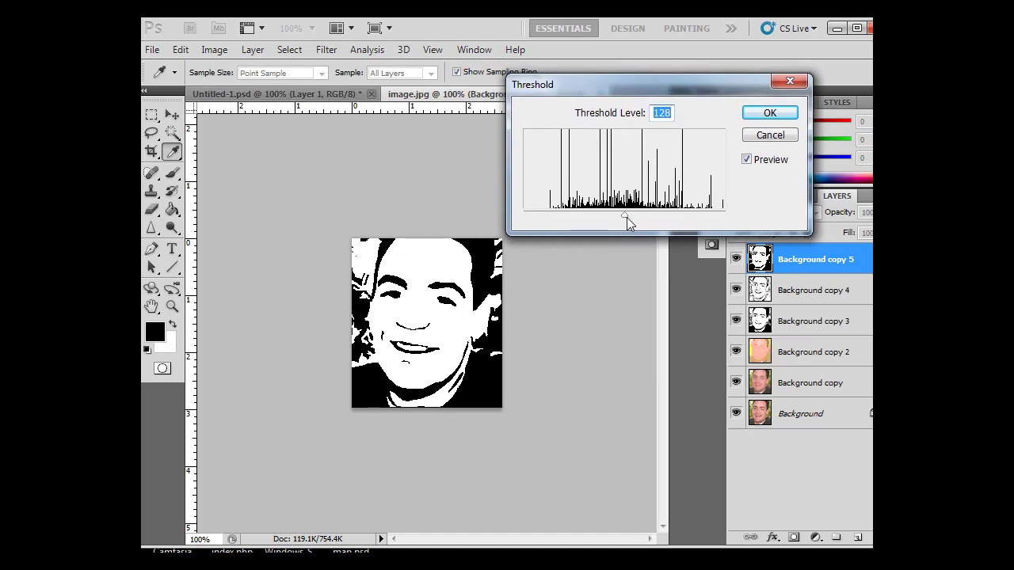
pyautogui.moveTo(626, 217); pyautogui.dragTo(656, 215)
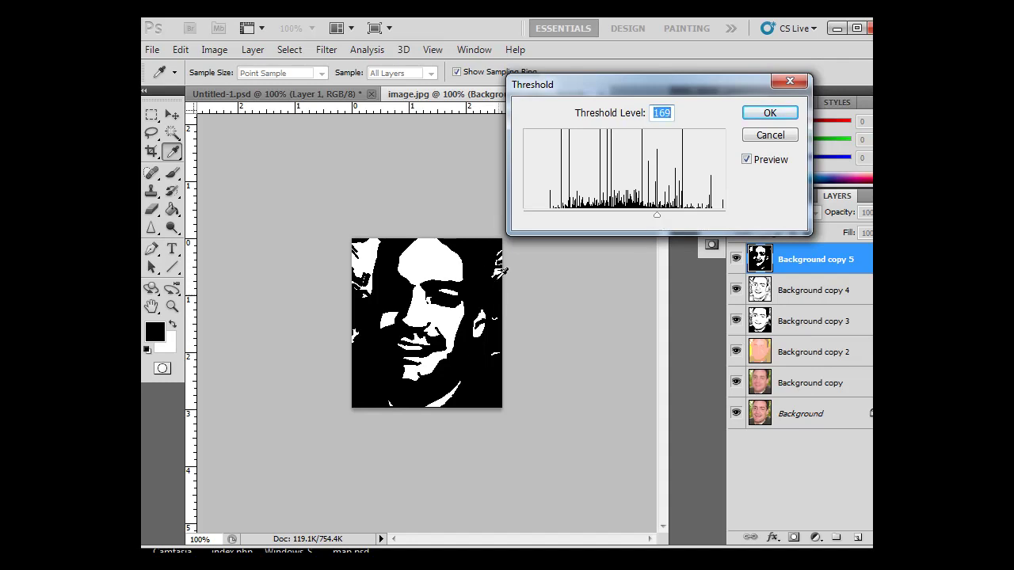
pyautogui.click(768, 115)
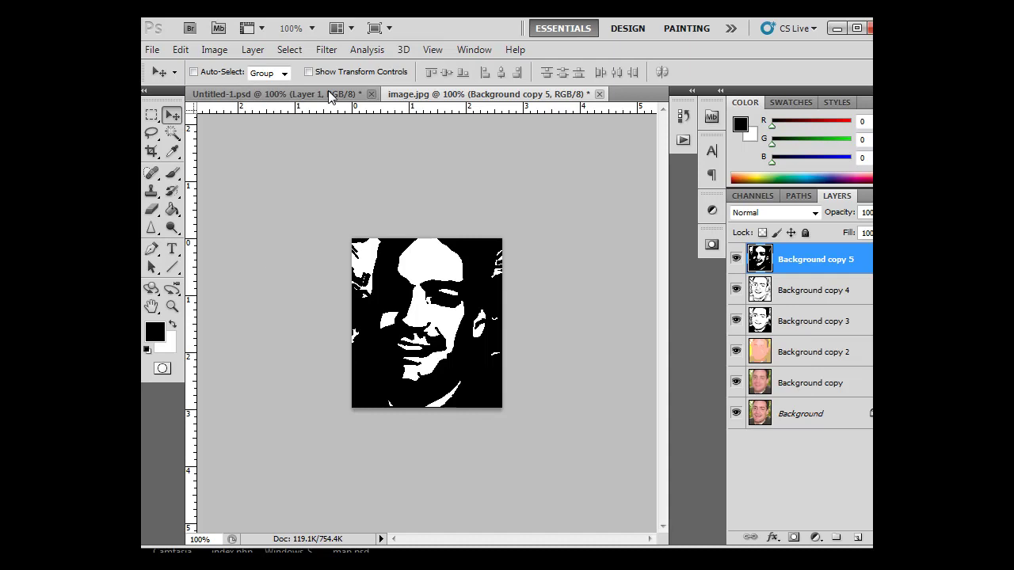
# Step: Apply the Sprayed Strokes filter to the top layer with stroke length 12, spray radius 7 and Right Diagonal direction
pyautogui.click(328, 49)
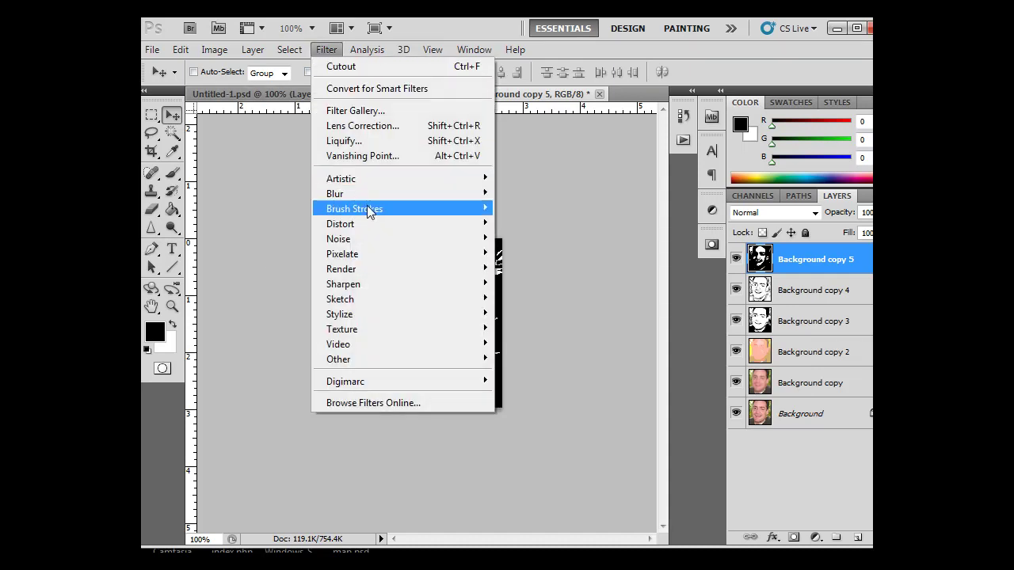
pyautogui.moveTo(367, 207)
pyautogui.click(256, 300)
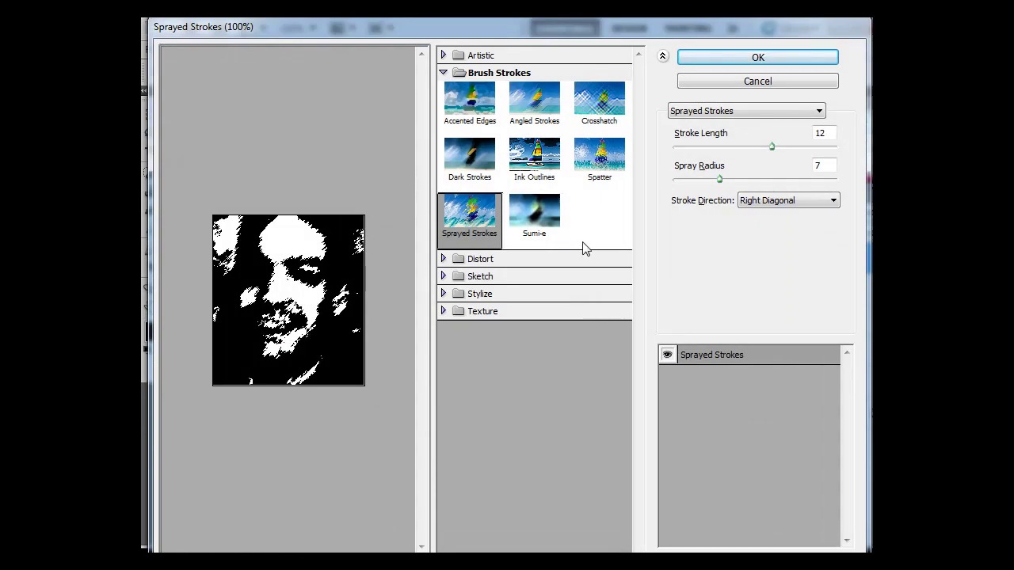
pyautogui.moveTo(774, 147)
pyautogui.mouseDown()
pyautogui.moveTo(761, 153)
pyautogui.moveTo(769, 148)
pyautogui.mouseUp()
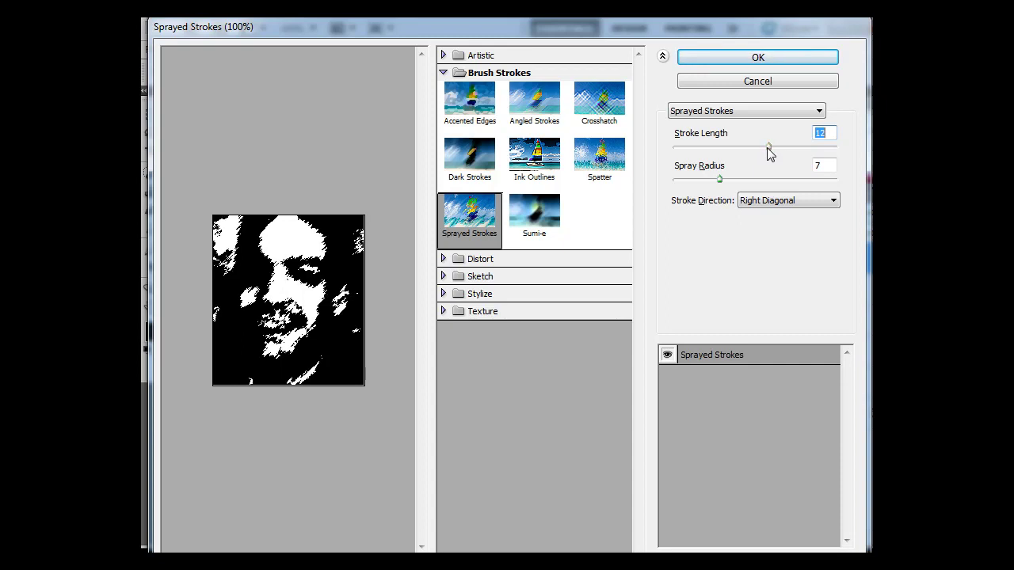
pyautogui.click(717, 56)
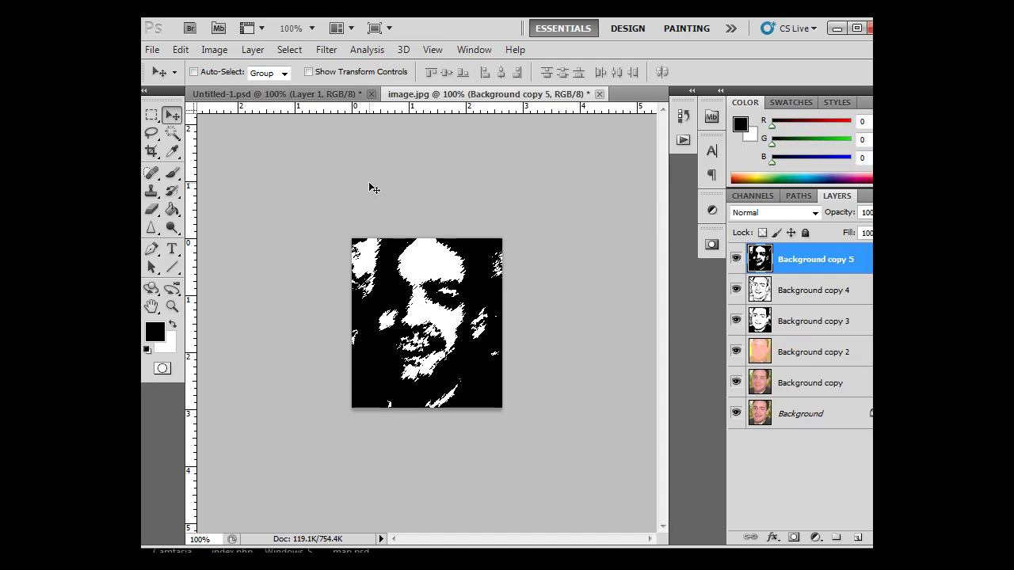
# Step: Select the black areas of the top layer with Color Range at an increased fuzziness and delete them
pyautogui.click(290, 50)
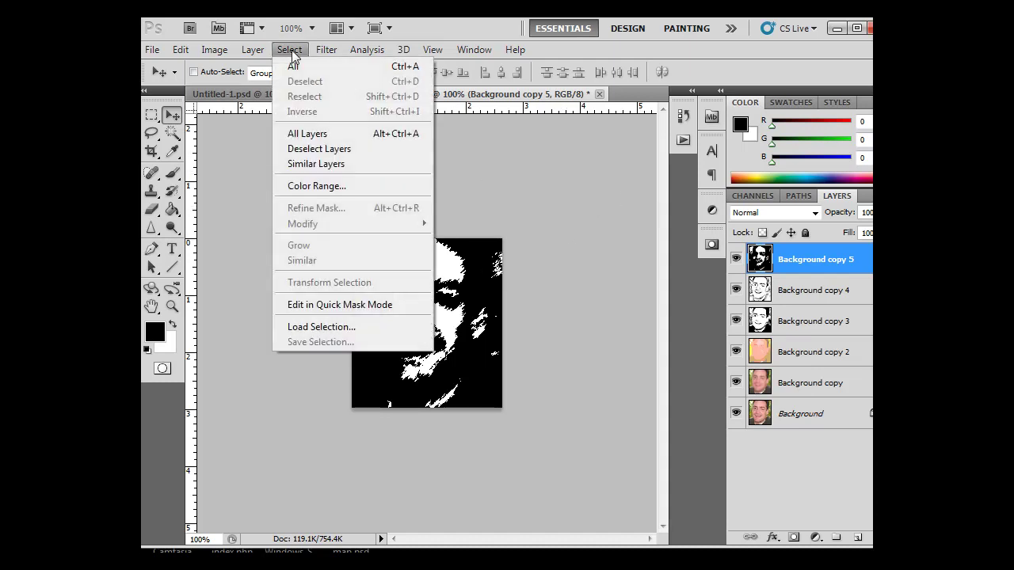
pyautogui.click(317, 191)
pyautogui.moveTo(432, 77); pyautogui.dragTo(641, 63)
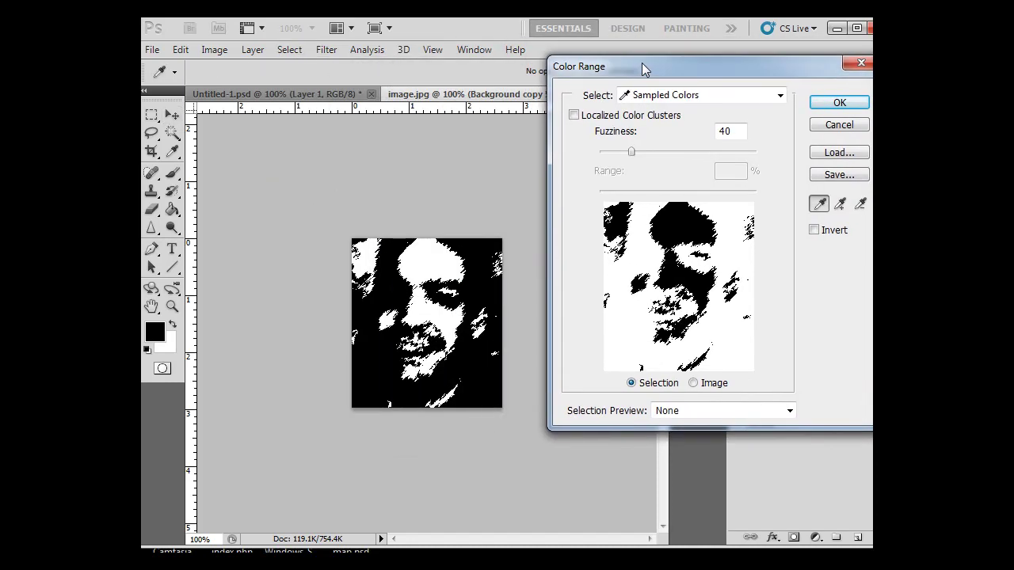
pyautogui.moveTo(631, 150); pyautogui.dragTo(659, 152)
pyautogui.click(833, 104)
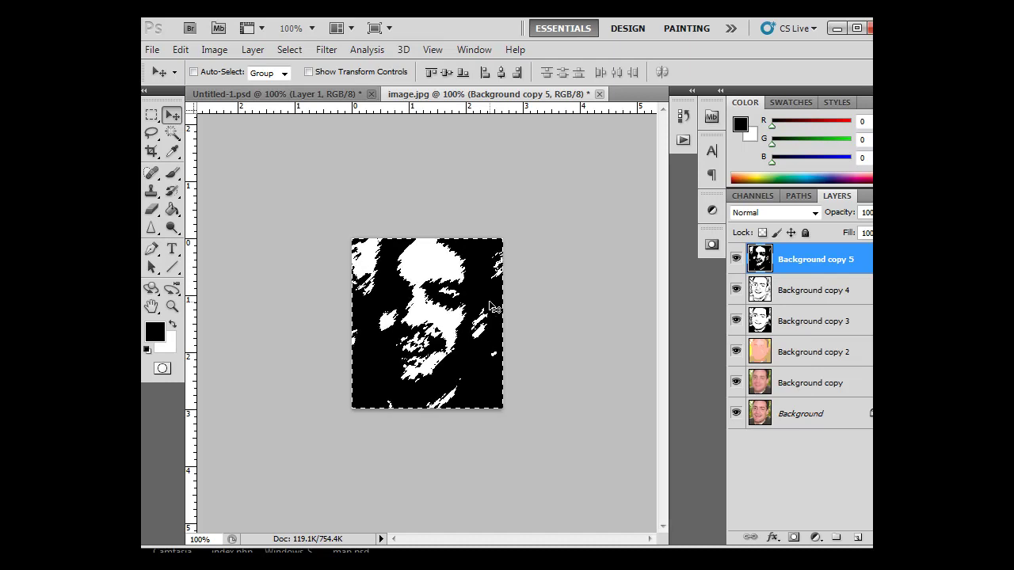
pyautogui.press('Delete')
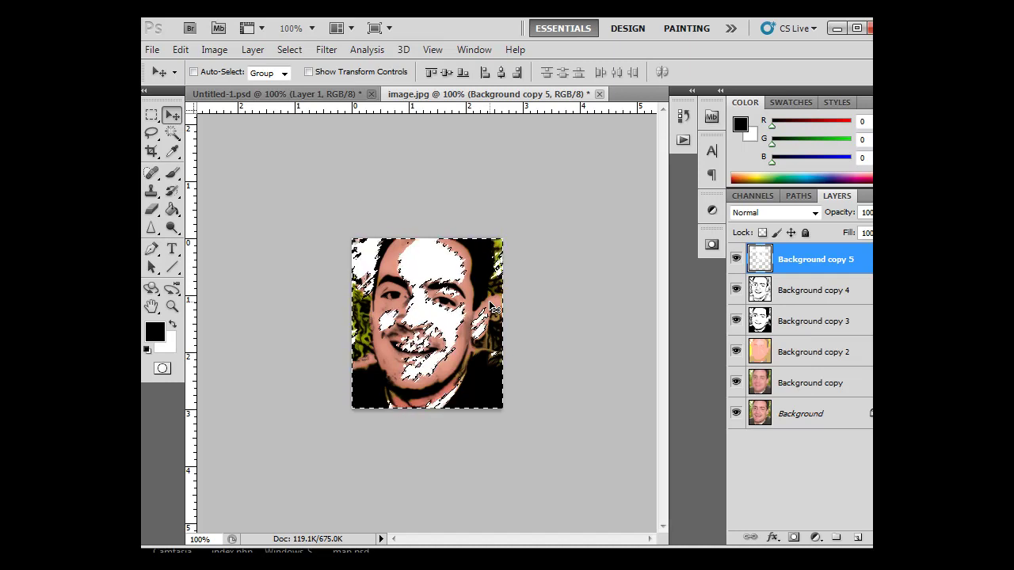
# Step: Clear the selection and reduce the opacity of the white highlights layer to 43%
pyautogui.click(289, 50)
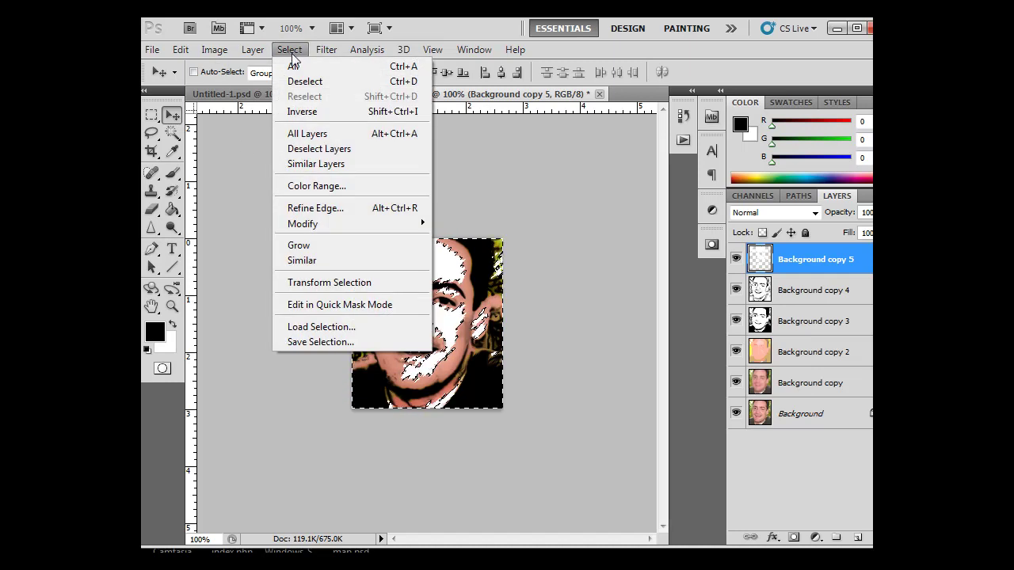
pyautogui.click(299, 81)
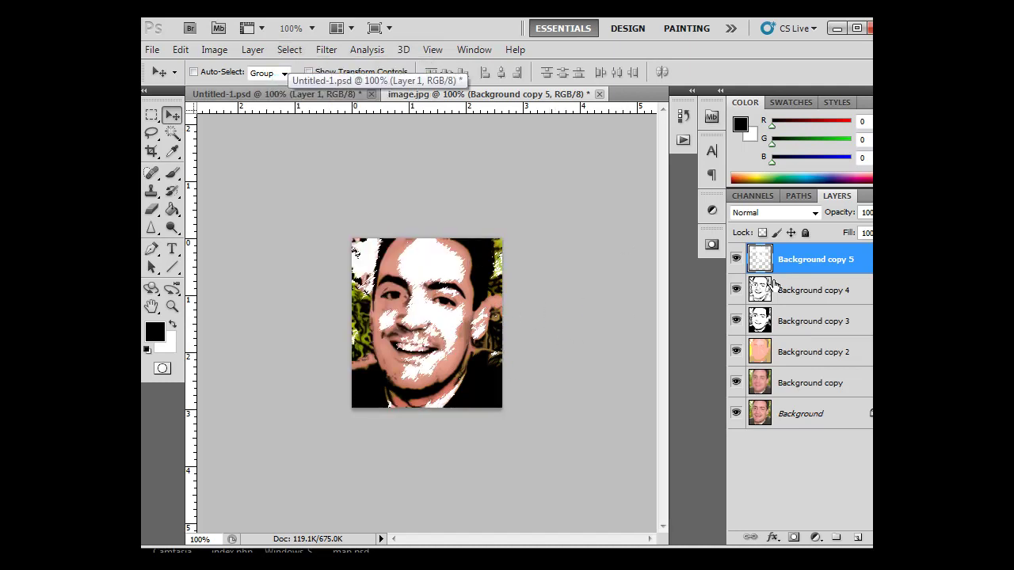
pyautogui.click(889, 212)
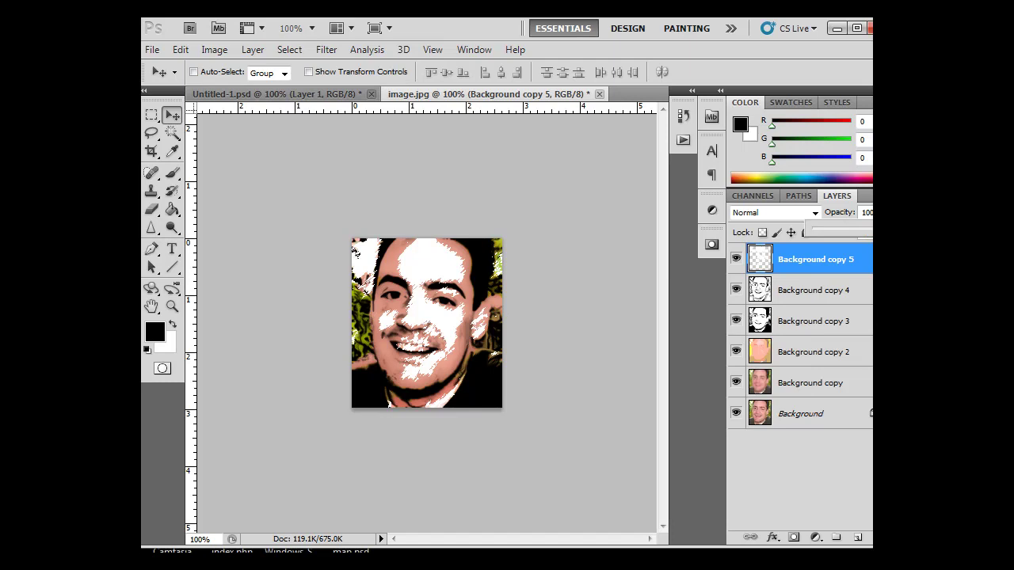
pyautogui.moveTo(883, 232); pyautogui.dragTo(853, 229)
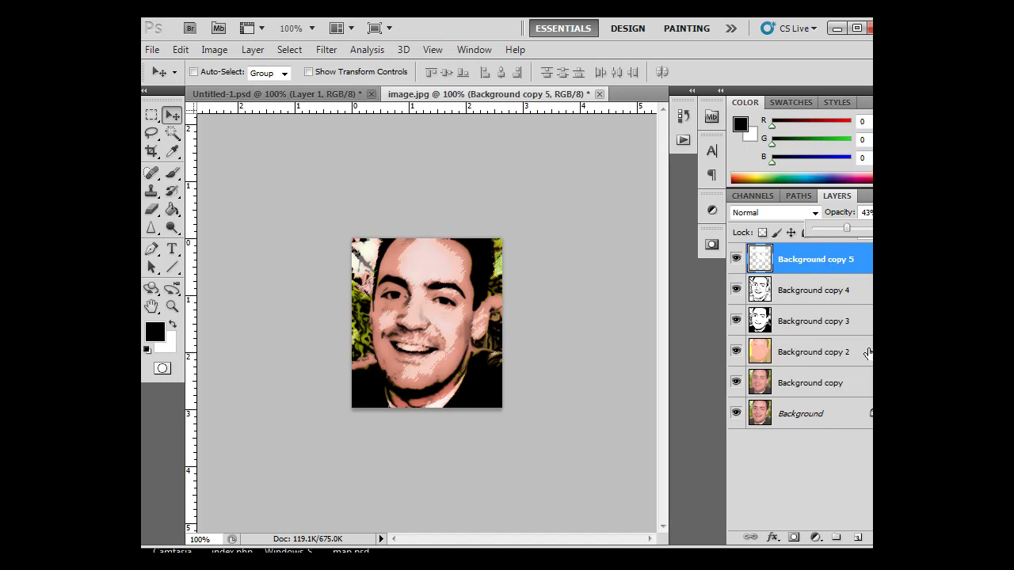
# Step: Add a new layer at the top of the stack and fill it with 50% Gray in Normal mode at 100% opacity
pyautogui.click(859, 539)
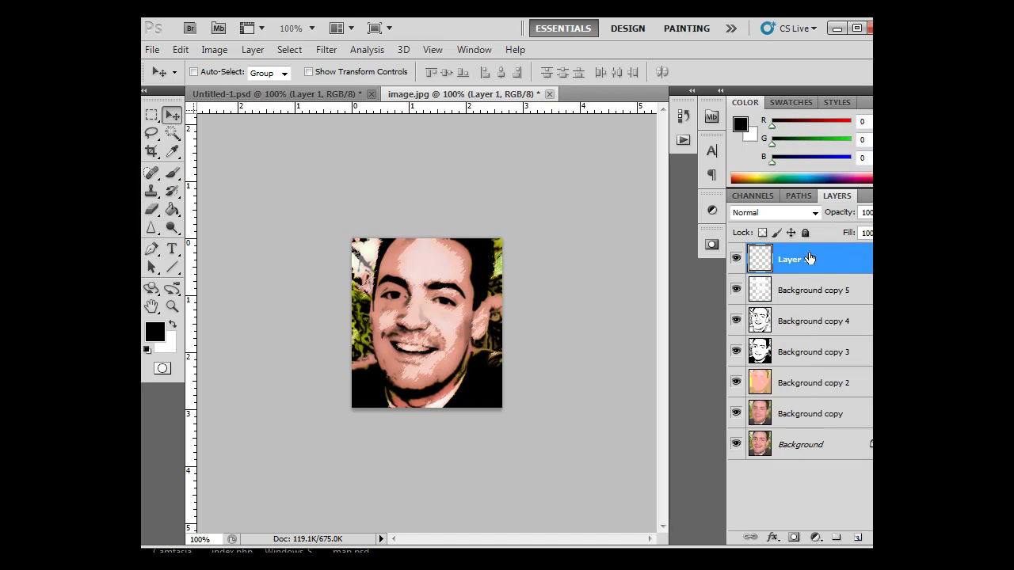
pyautogui.click(181, 49)
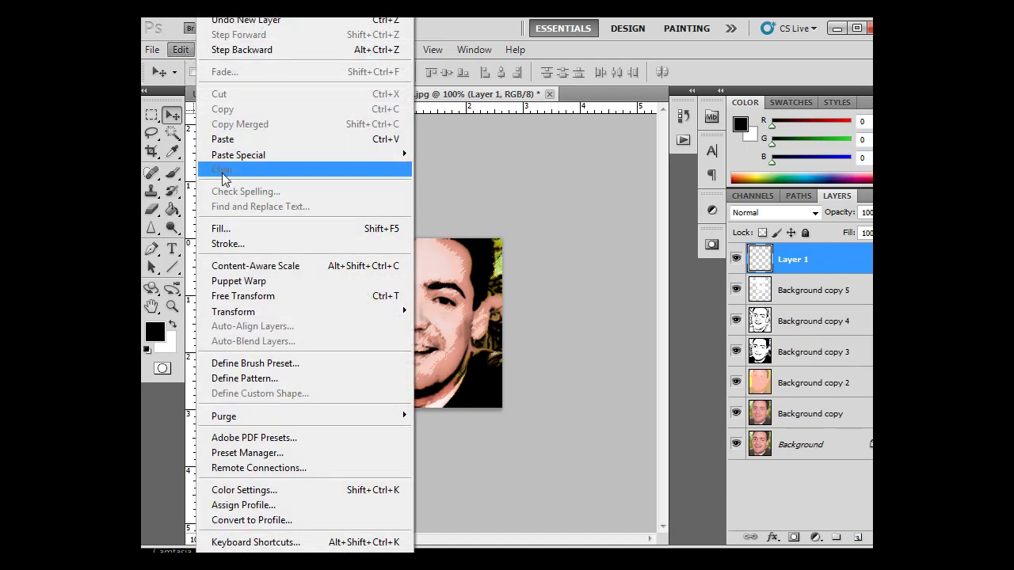
pyautogui.click(226, 229)
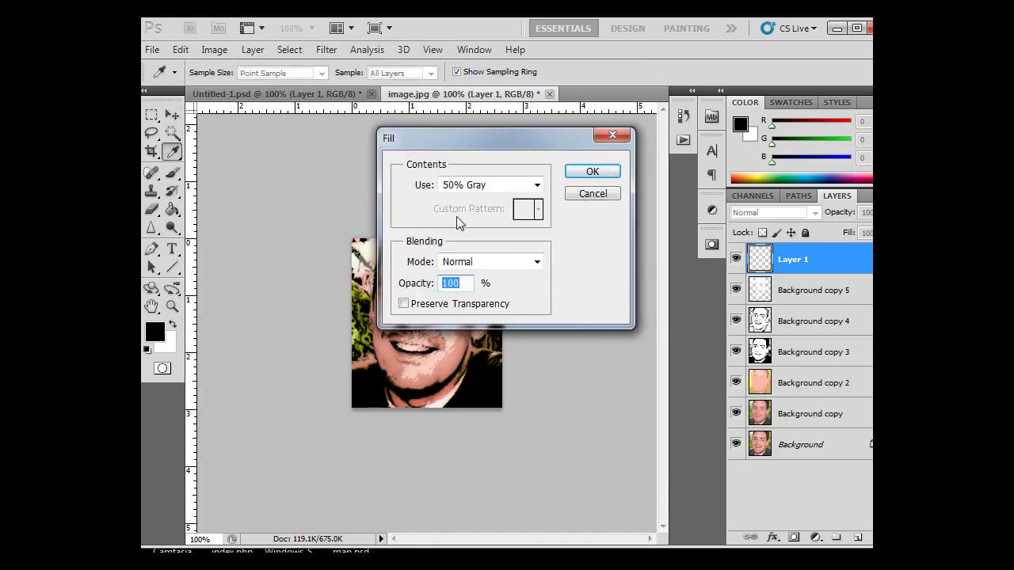
pyautogui.click(590, 172)
pyautogui.press('v')
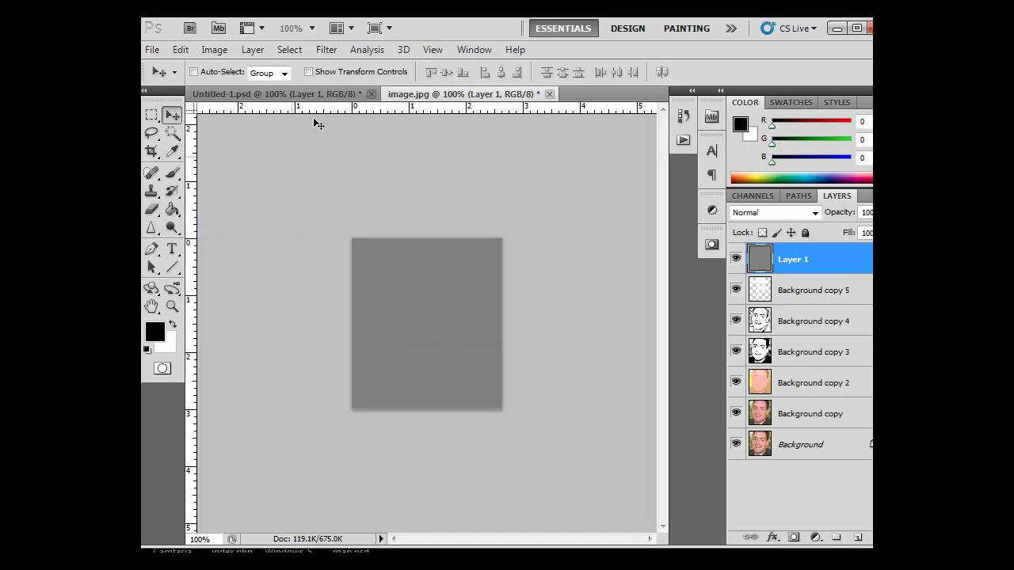
# Step: Apply the Add Noise filter to the gray layer with amount 51.85%, Uniform distribution and Monochromatic off
pyautogui.click(327, 50)
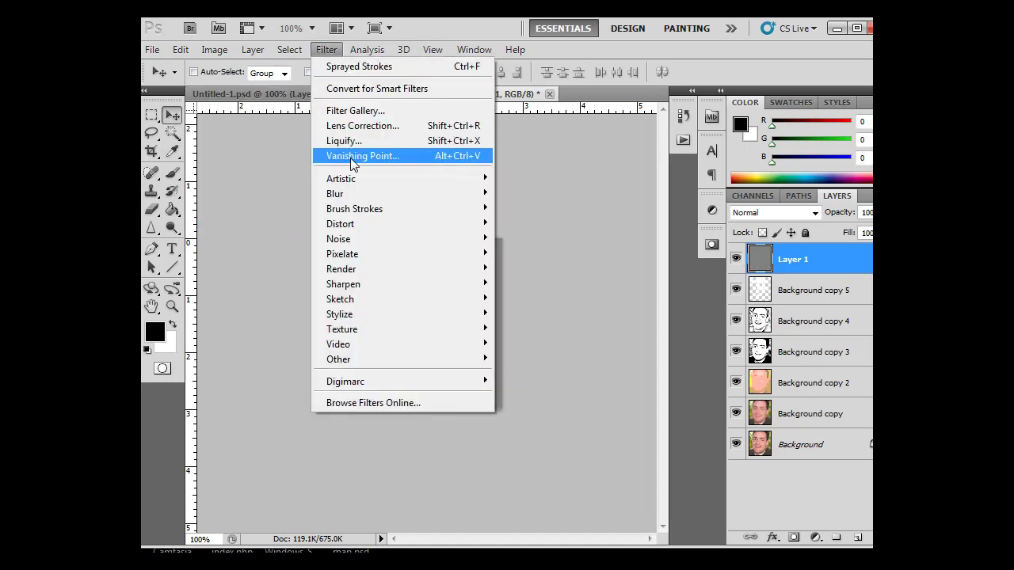
pyautogui.moveTo(362, 240)
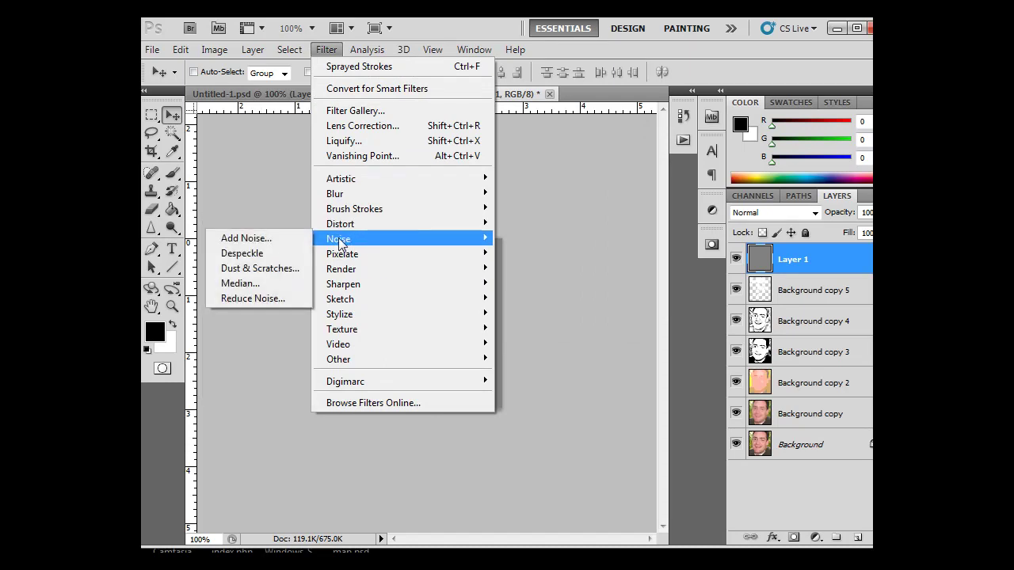
pyautogui.click(278, 241)
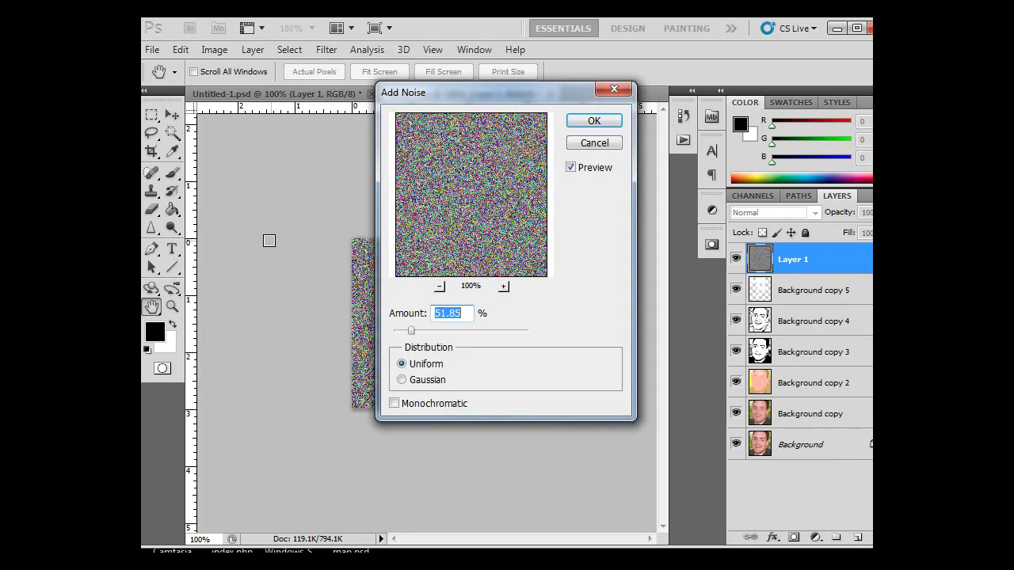
pyautogui.click(592, 121)
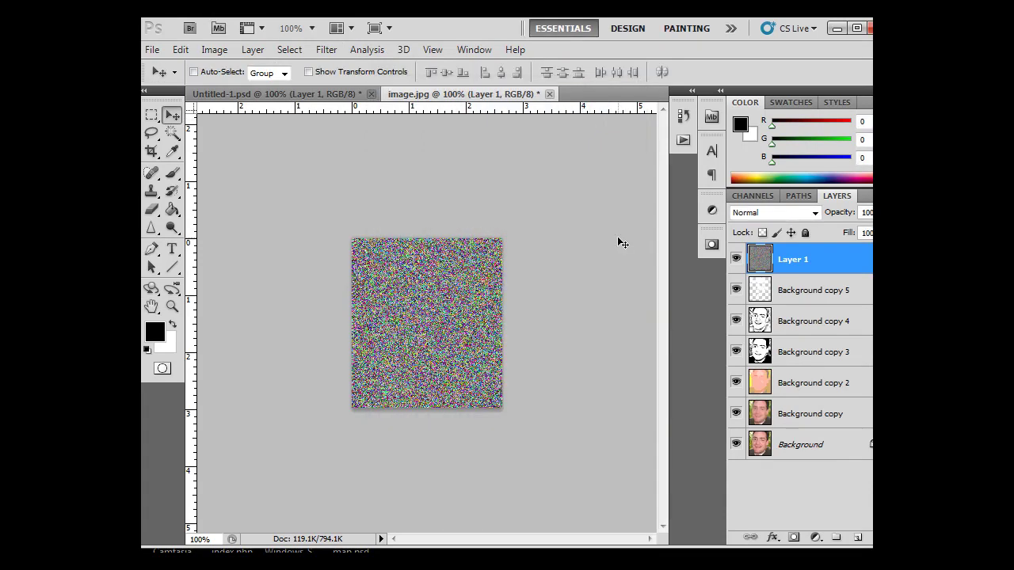
# Step: Set the noise layer's blend mode to Overlay and reduce its opacity to 28%
pyautogui.click(815, 213)
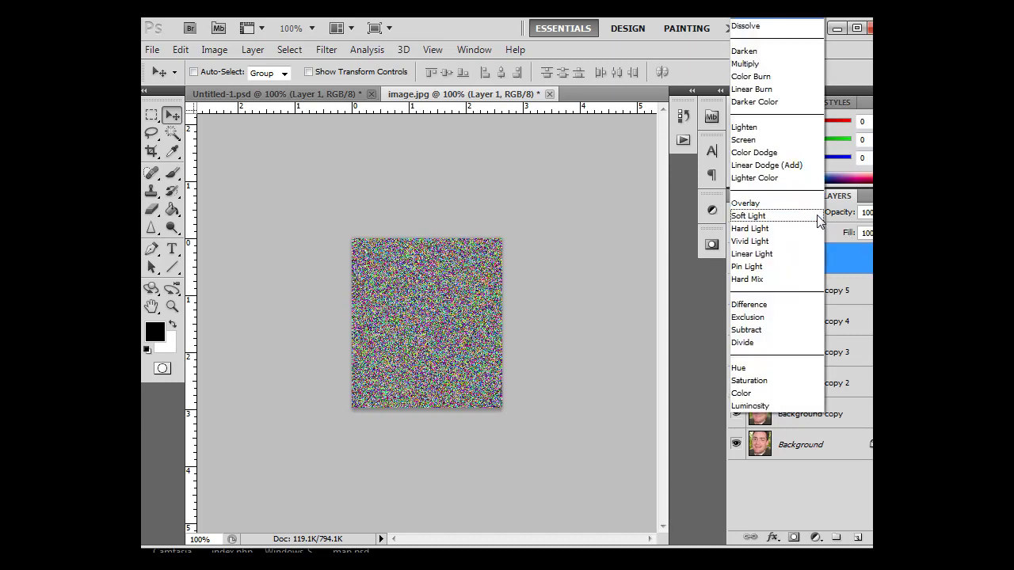
pyautogui.click(749, 205)
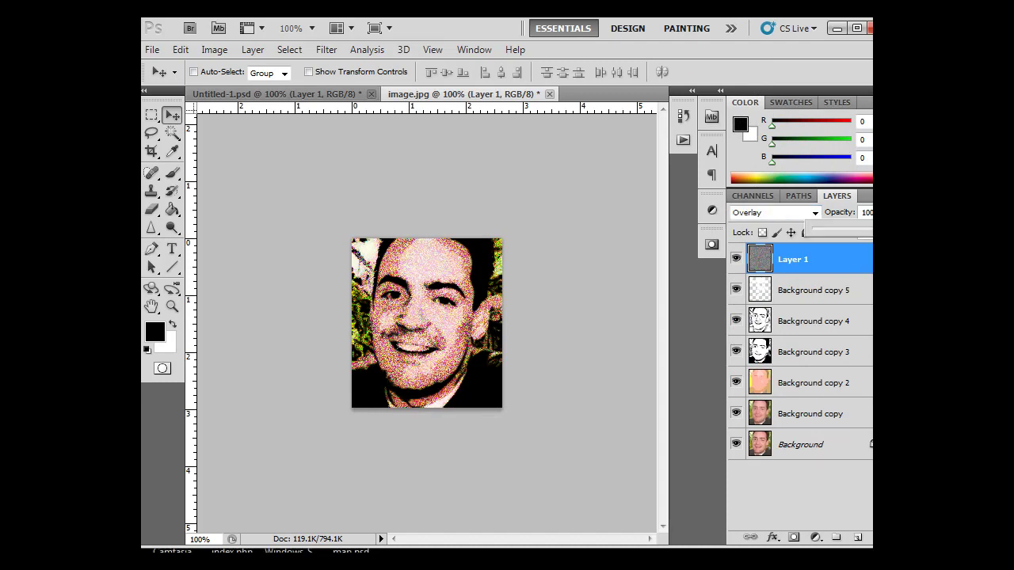
pyautogui.moveTo(871, 230); pyautogui.dragTo(828, 235)
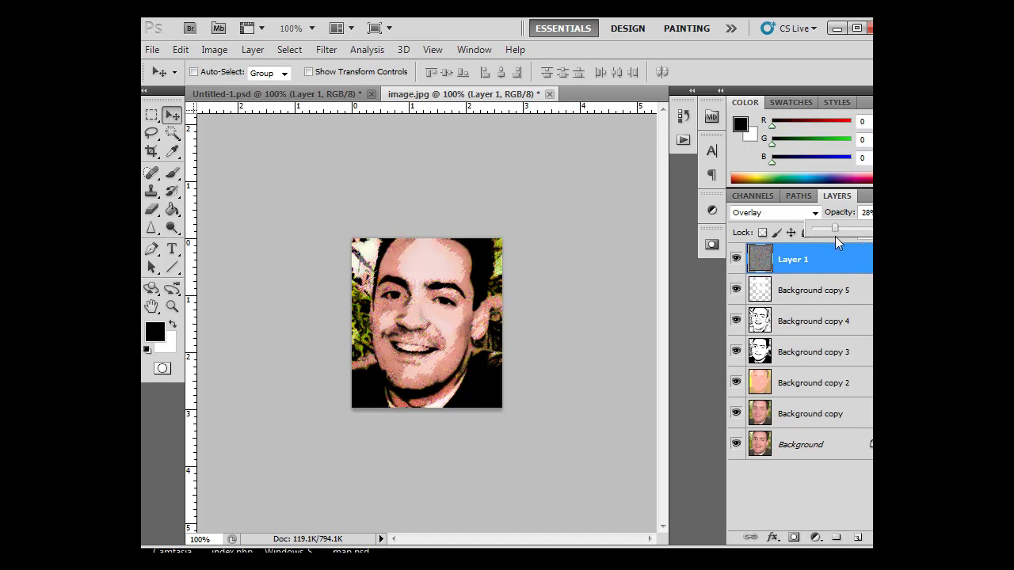
pyautogui.press('Return')
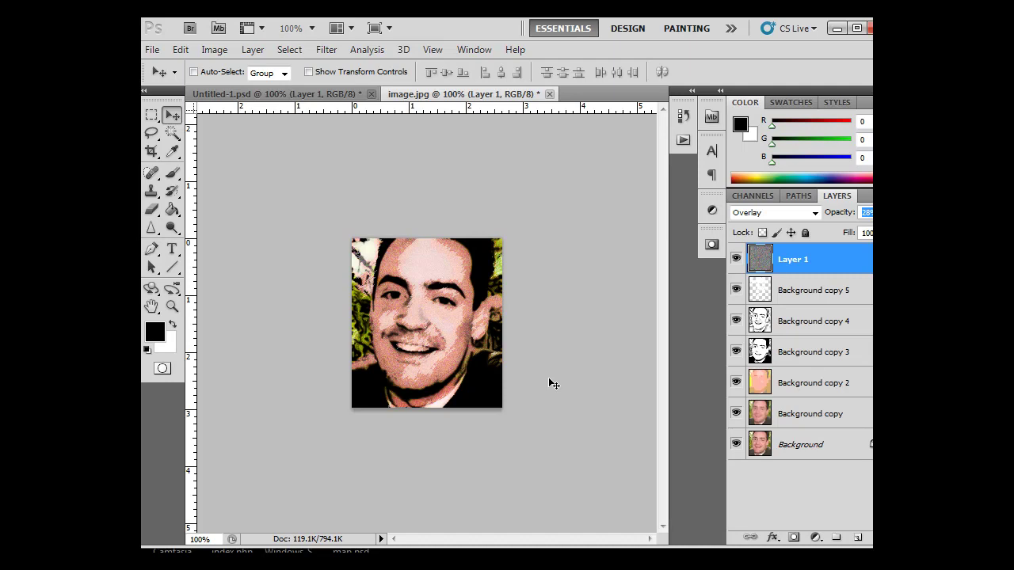
# Step: Duplicate the Background layer and move the copy to the top of the layer stack
pyautogui.click(839, 448)
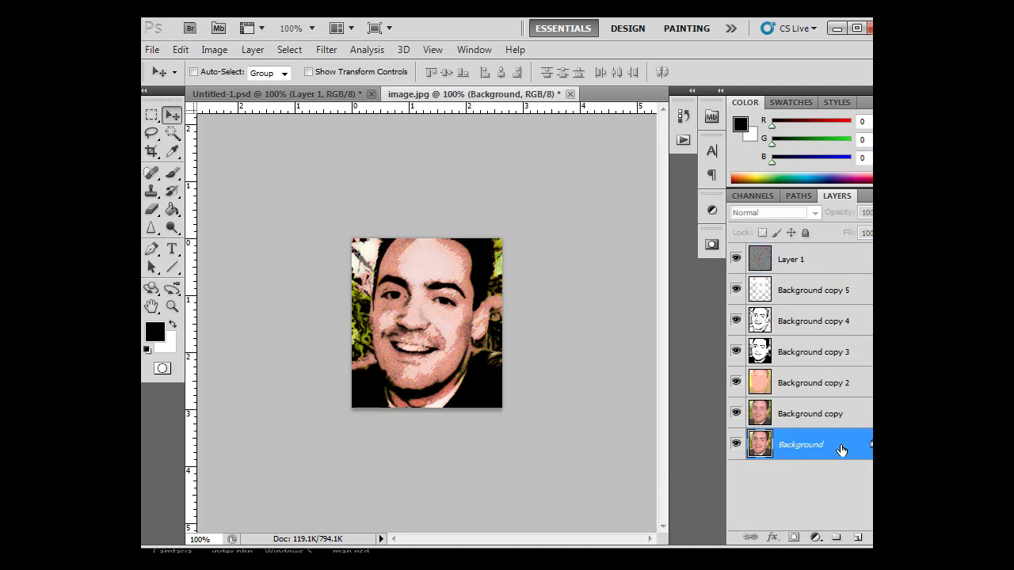
pyautogui.moveTo(846, 451); pyautogui.dragTo(858, 537)
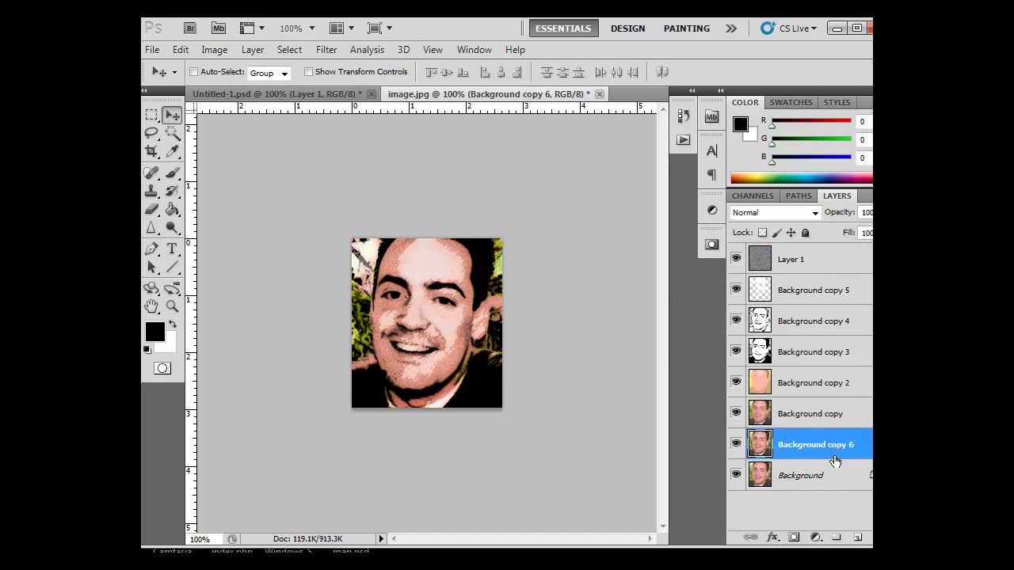
pyautogui.moveTo(835, 462); pyautogui.dragTo(804, 264)
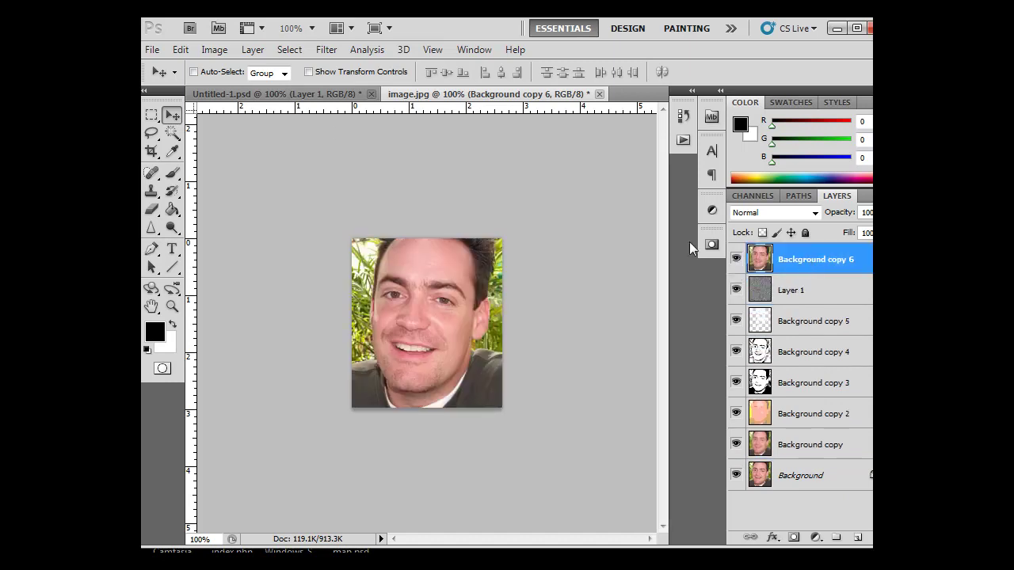
# Step: Apply a Threshold adjustment at level 136 to the top Background copy and set its blend mode to Multiply
pyautogui.click(213, 51)
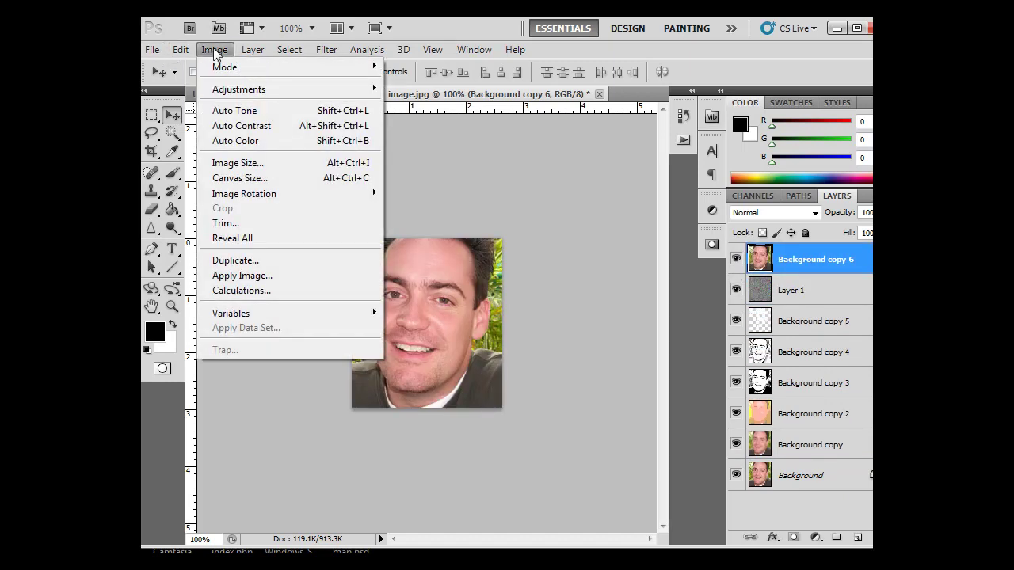
pyautogui.moveTo(234, 93)
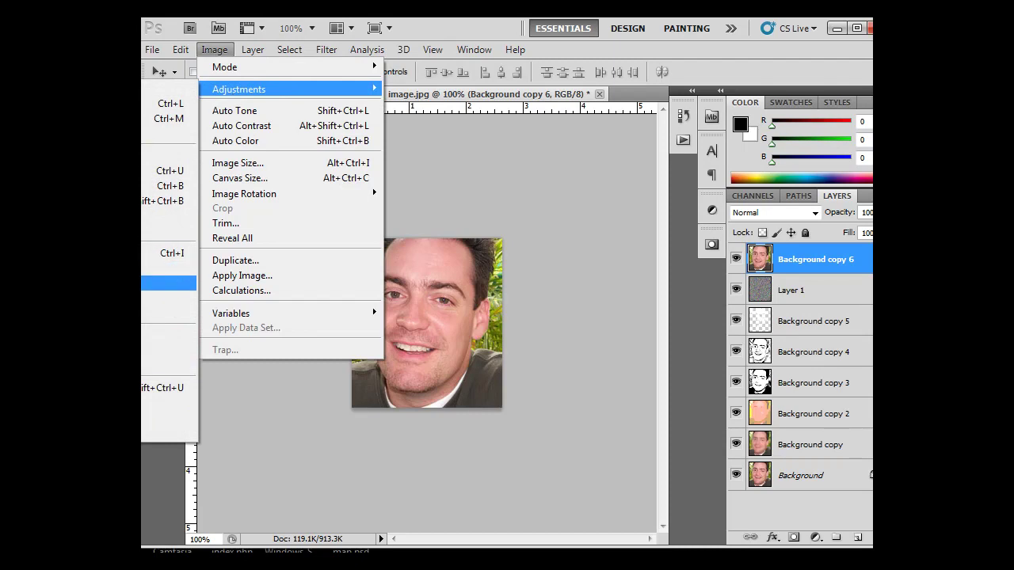
pyautogui.click(169, 283)
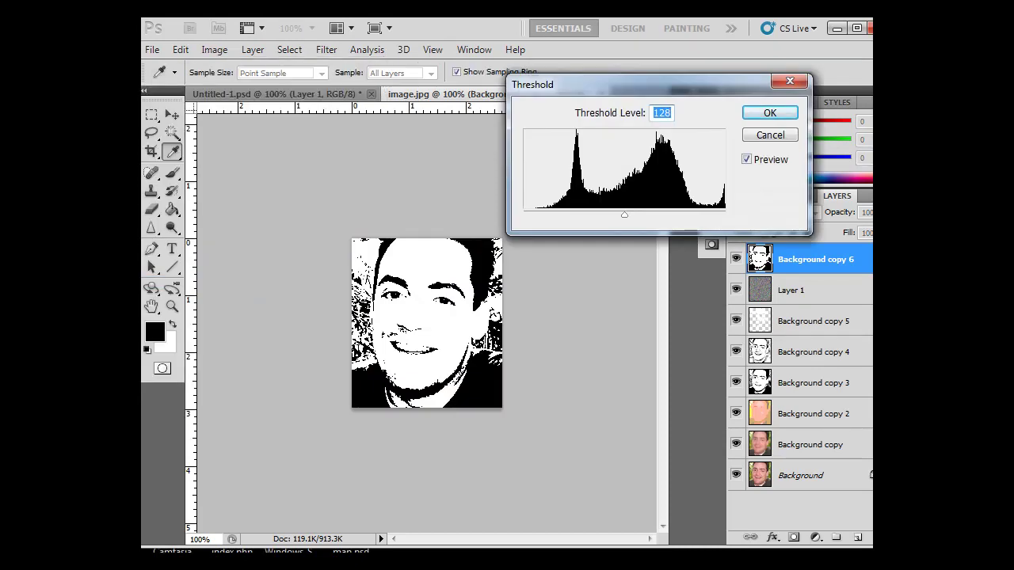
pyautogui.moveTo(659, 77); pyautogui.dragTo(614, 93)
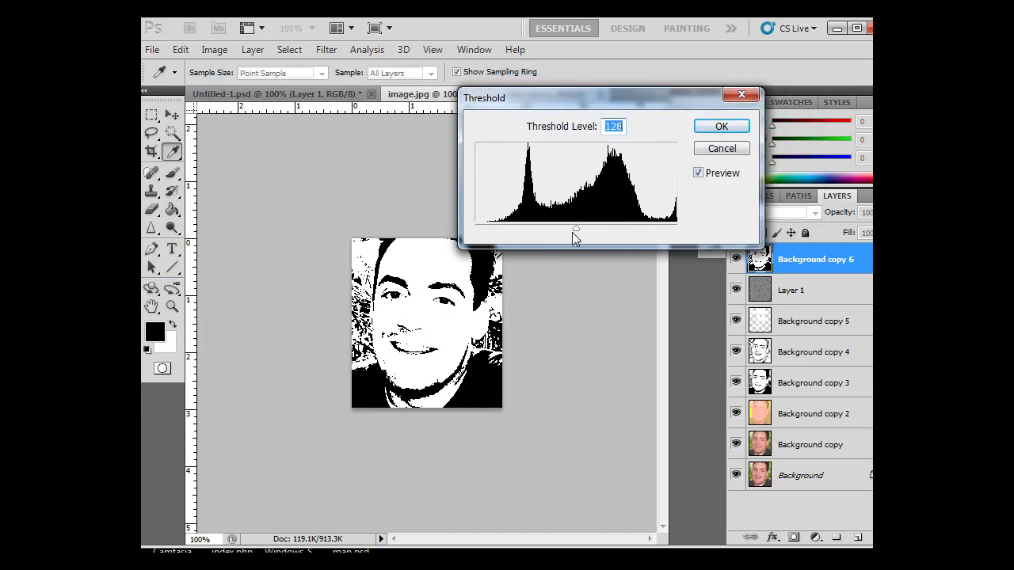
pyautogui.moveTo(575, 229); pyautogui.dragTo(582, 230)
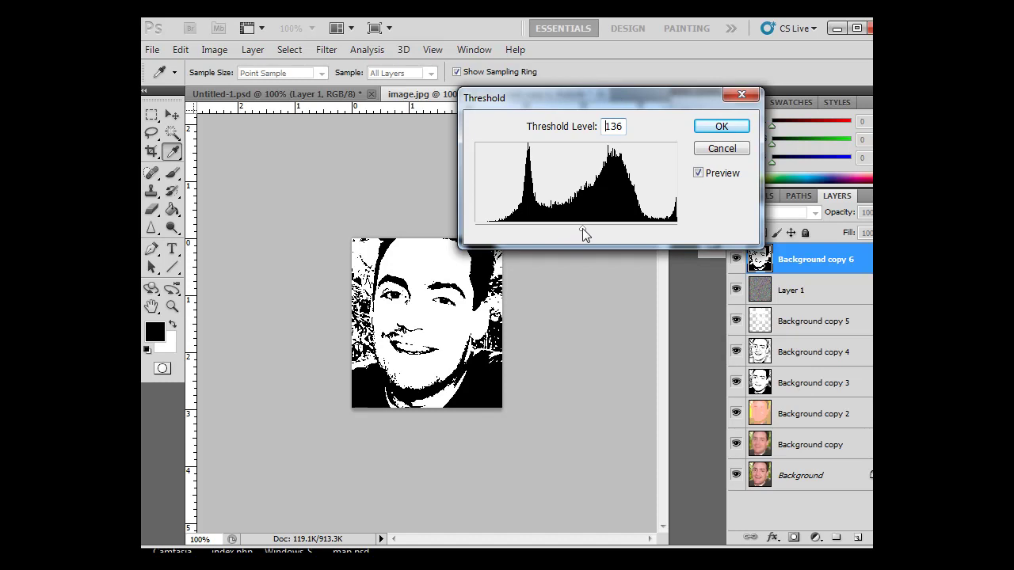
pyautogui.click(709, 128)
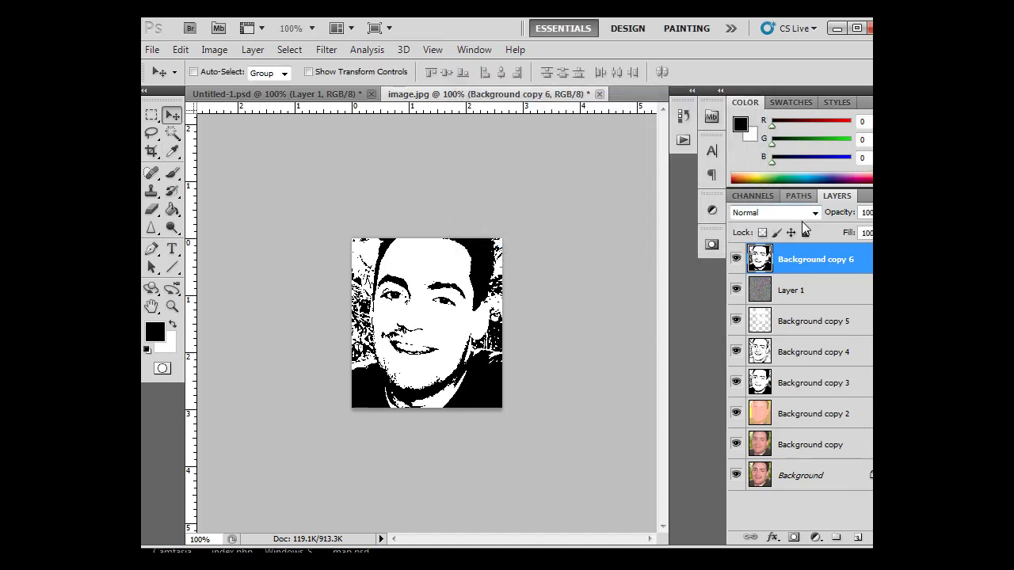
pyautogui.click(816, 213)
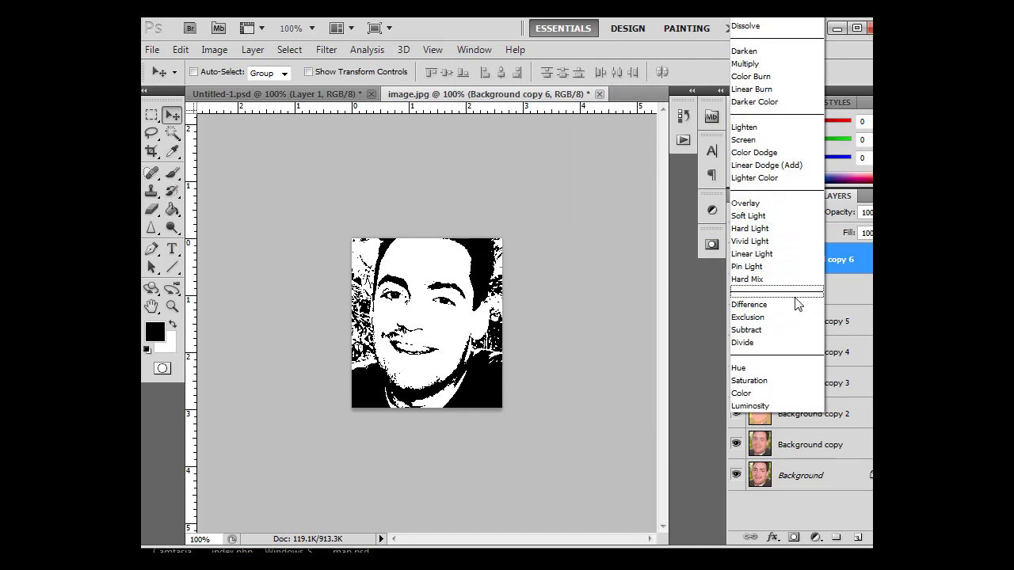
pyautogui.click(780, 64)
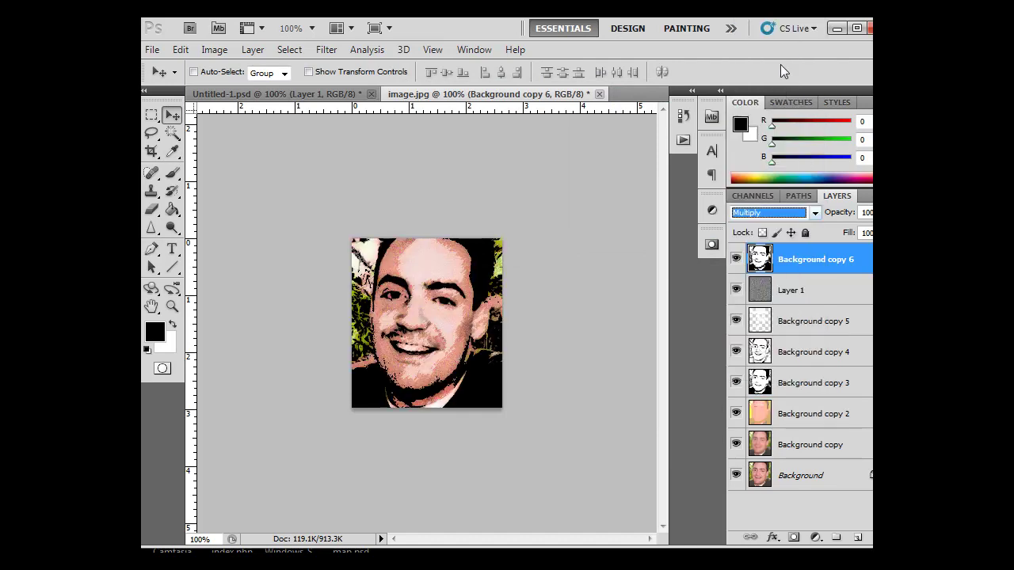